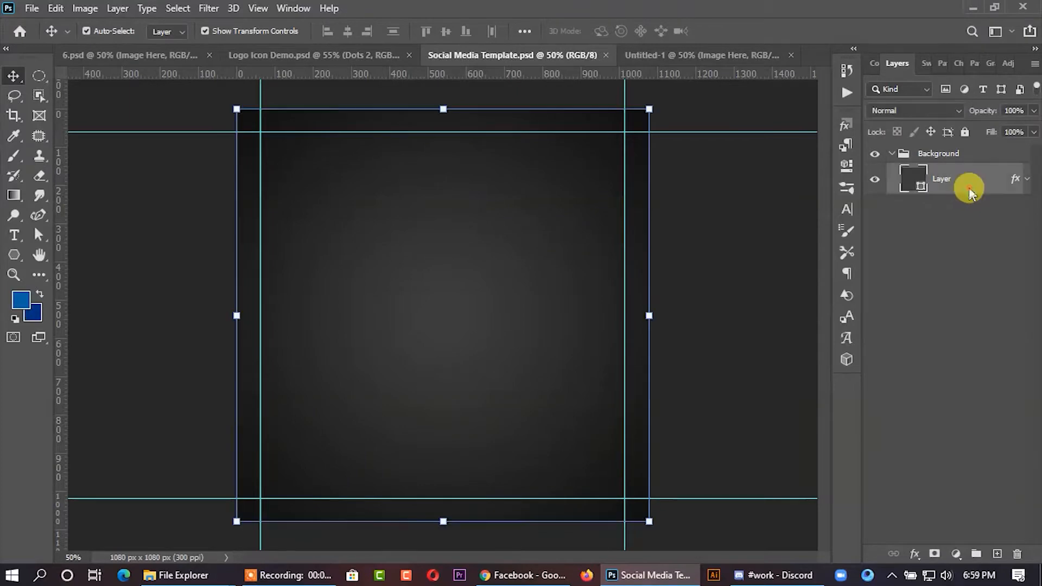
- Change the background layer's Gradient Overlay to the bright-red to dark-red preset gradient
left_click(840, 22)
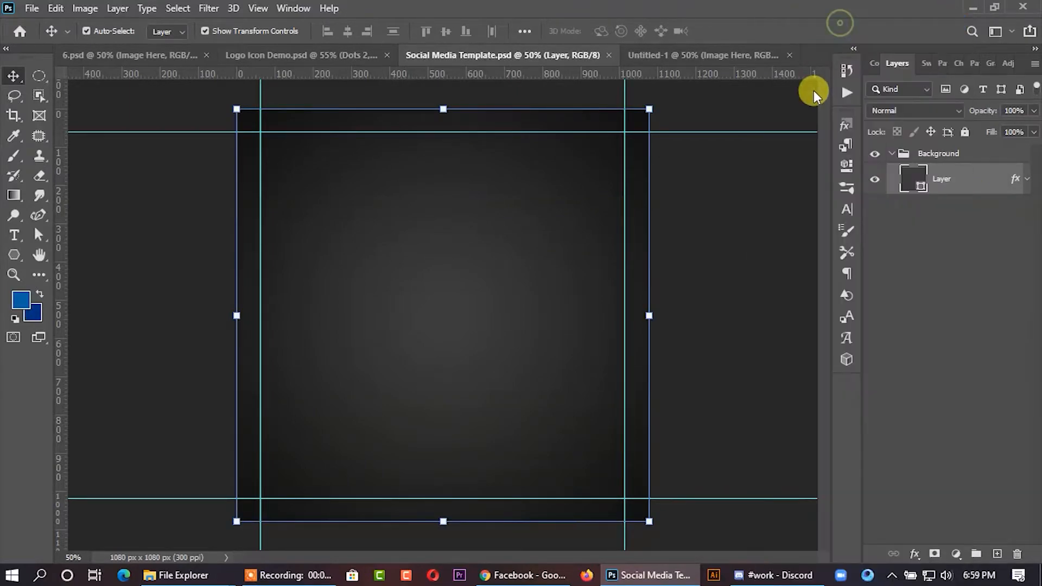
left_click(481, 336)
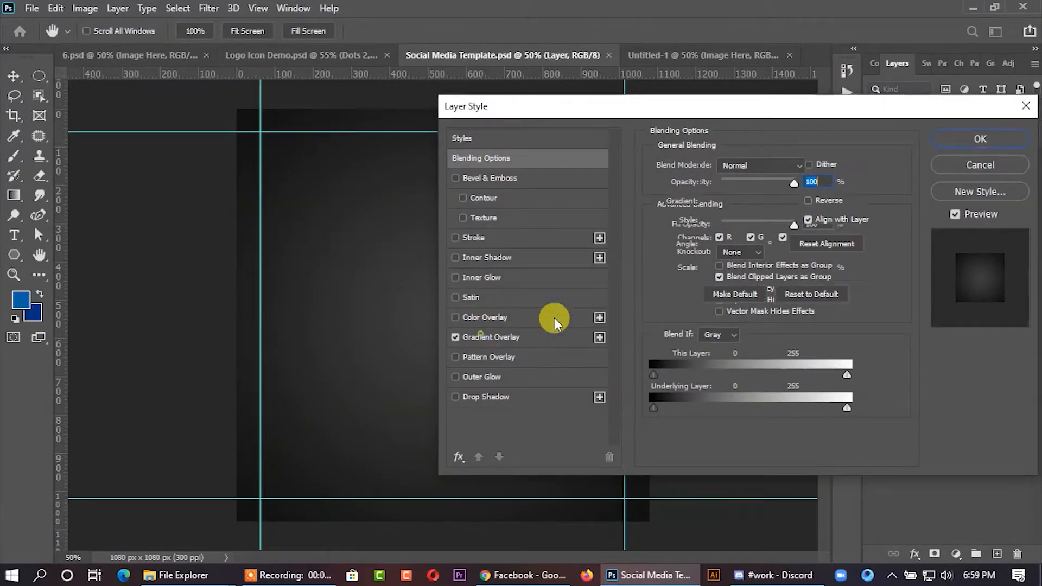
left_click(752, 205)
left_click_drag(949, 222, 946, 306)
left_click(723, 301)
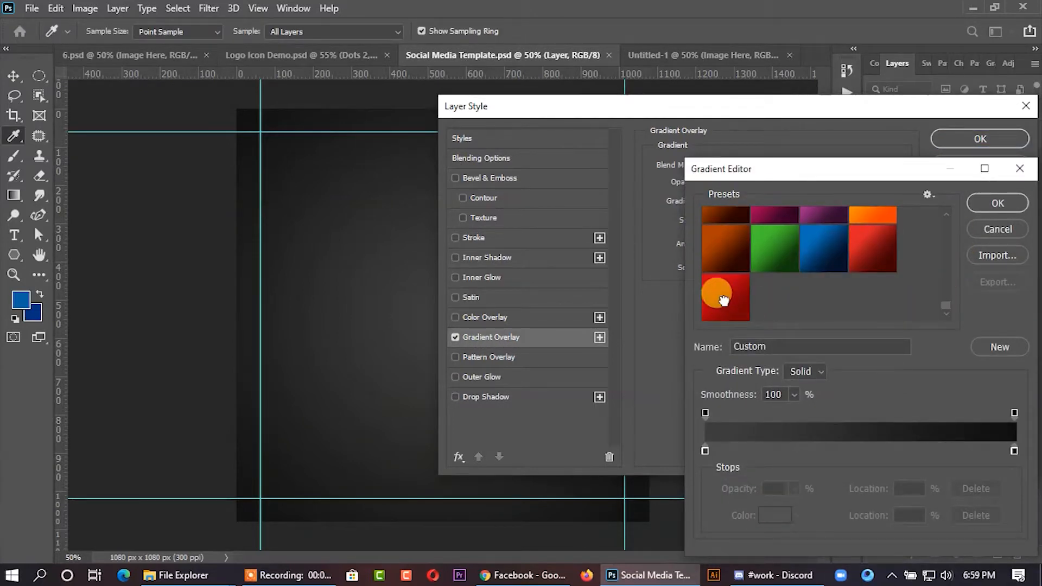
left_click(985, 201)
left_click(985, 139)
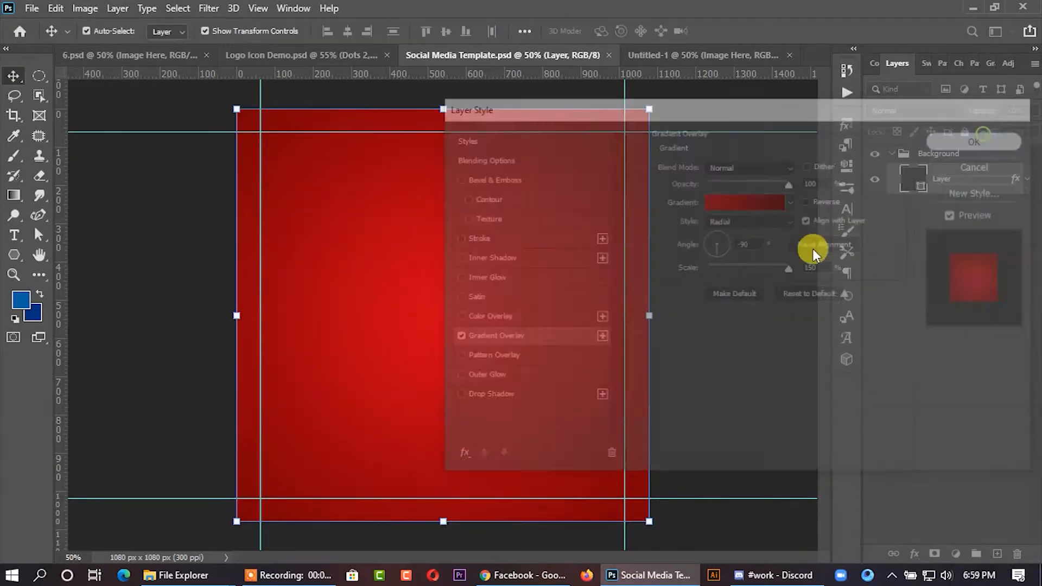
left_click(770, 263)
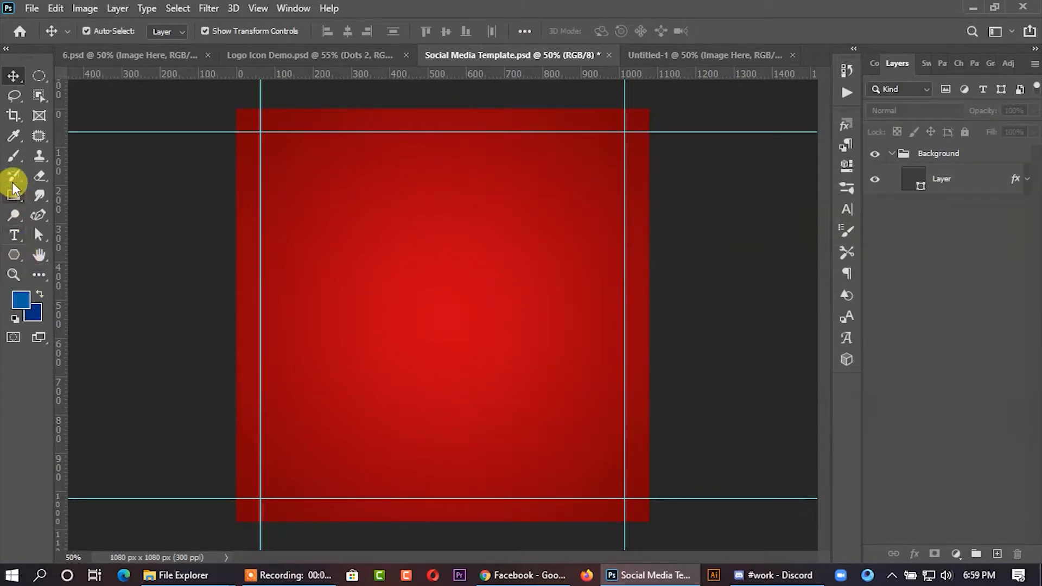
- Add a new empty layer above the Background group and collapse the group, with the Brush tool active
left_click(14, 155)
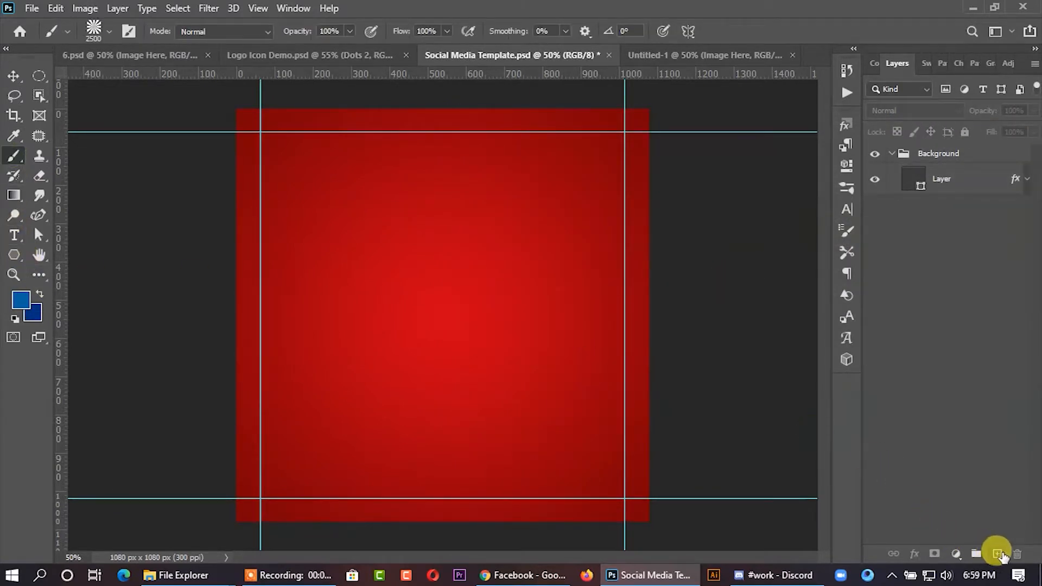
left_click(997, 554)
left_click_drag(974, 187, 945, 147)
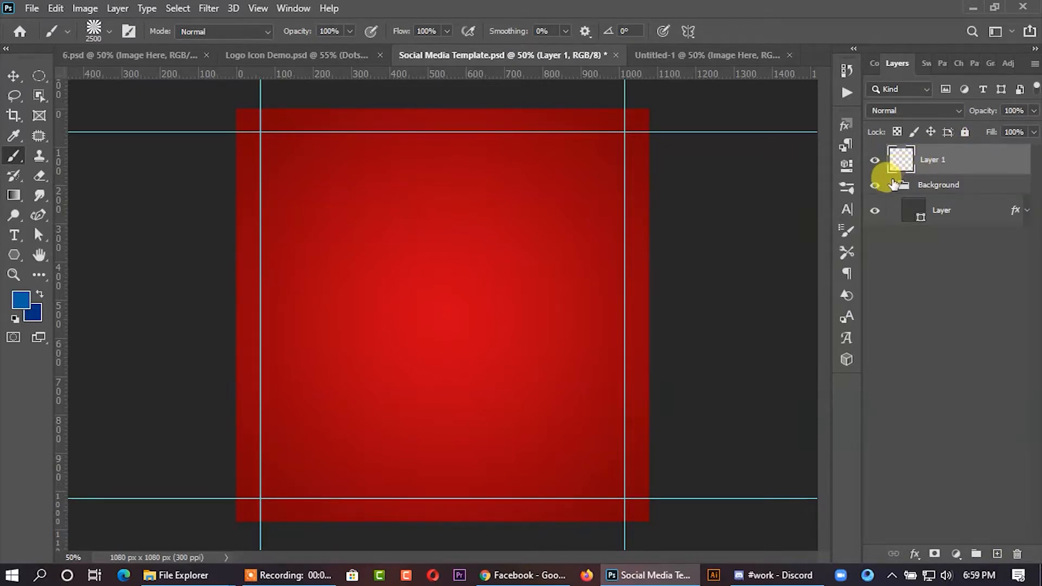
left_click(893, 185)
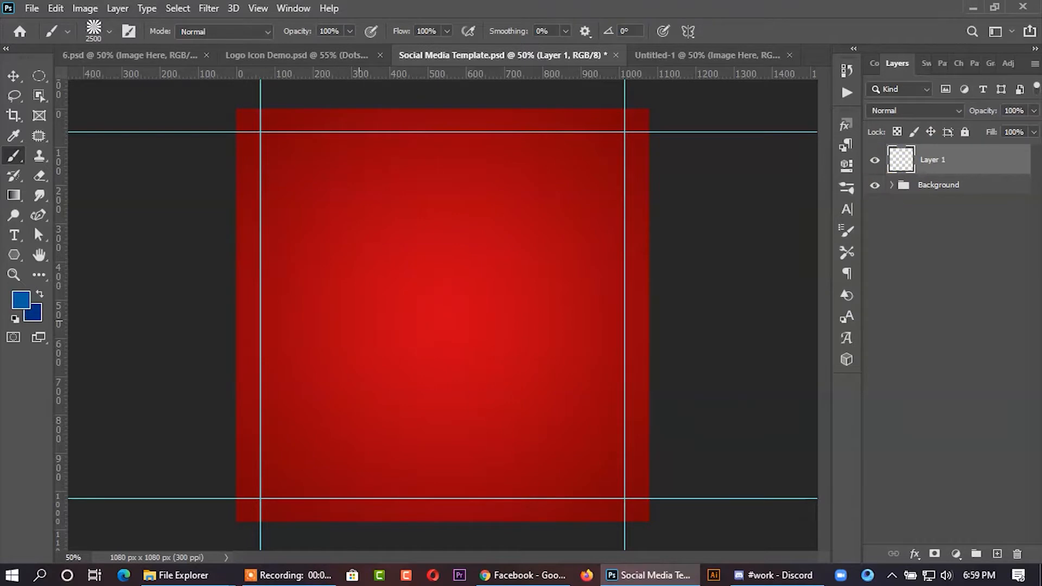
- Sample the bright red at the canvas centre as foreground colour and stamp the 2500 px sunburst brush once at the centre
left_click(19, 299)
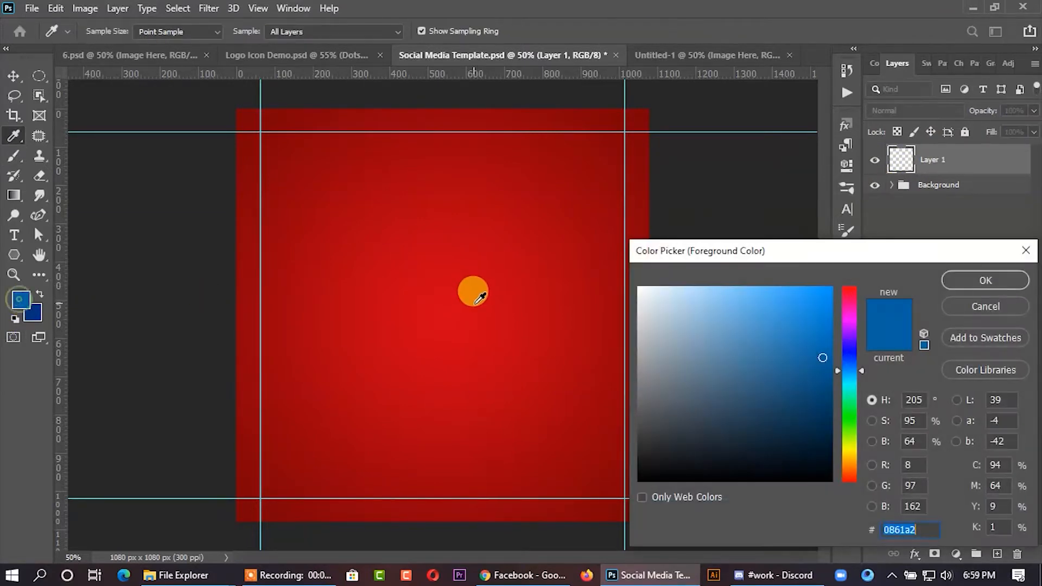
left_click(465, 306)
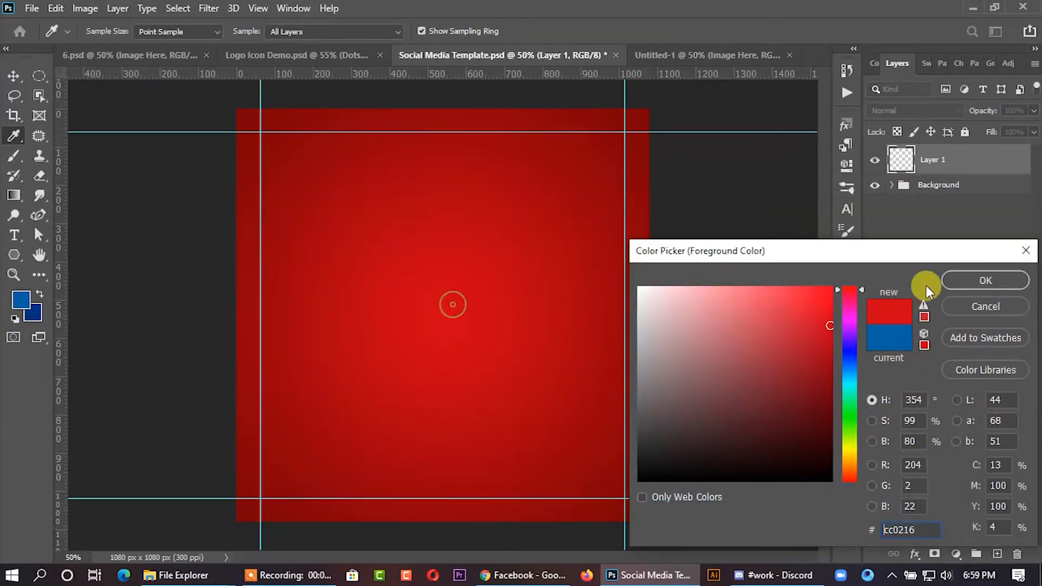
left_click(960, 283)
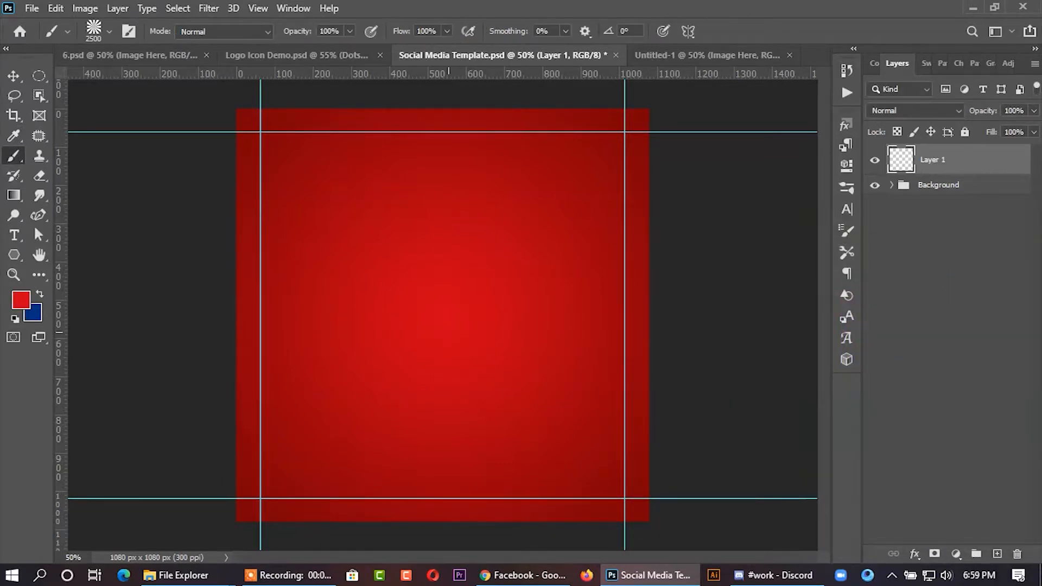
left_click(452, 333)
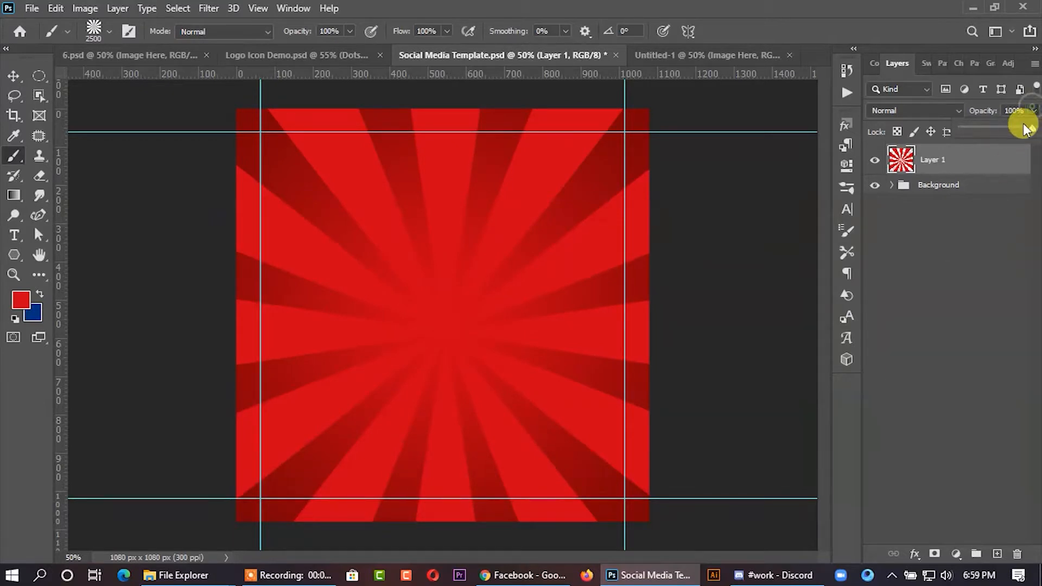
- Lower the opacity of the sunburst layer so the rays blend softly into the red background, then deselect the layer
left_click_drag(987, 126, 984, 128)
left_click(21, 81)
left_click(125, 220)
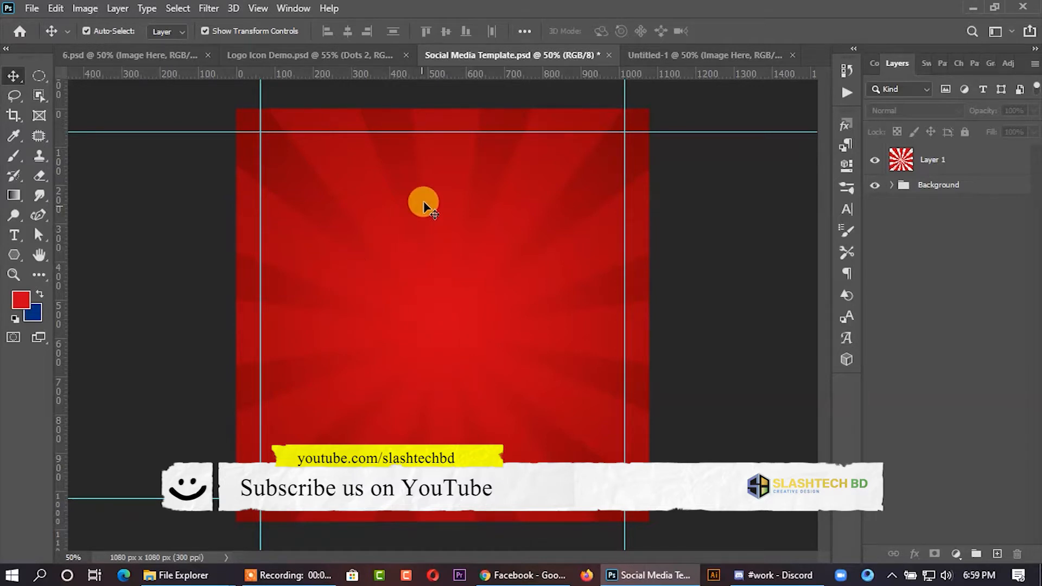
left_click(132, 244)
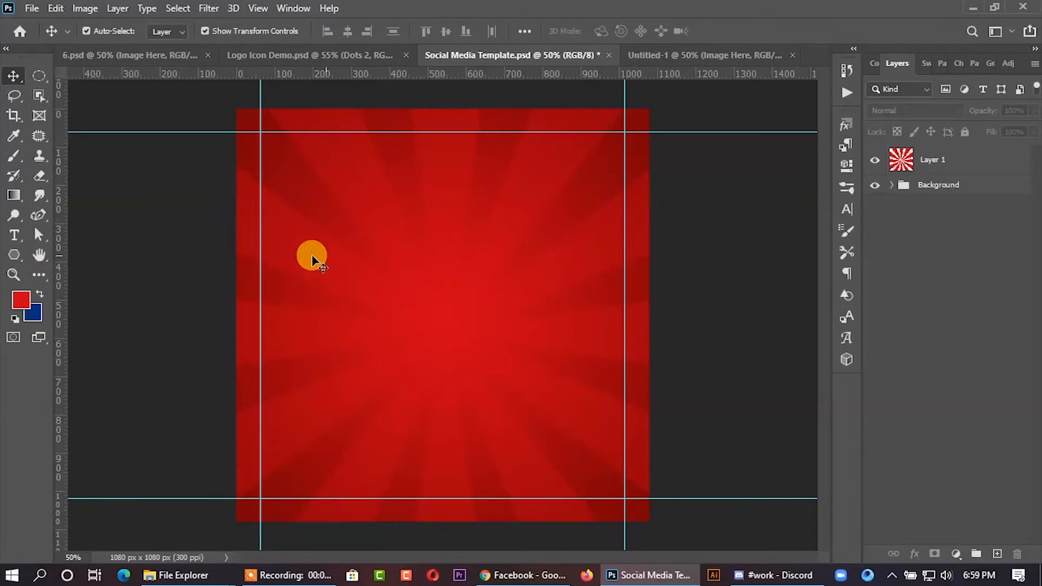
- Draw a three-sided polygon near the canvas centre with 1 px radius, smooth corners and star sides indented by 2%
left_click(15, 256)
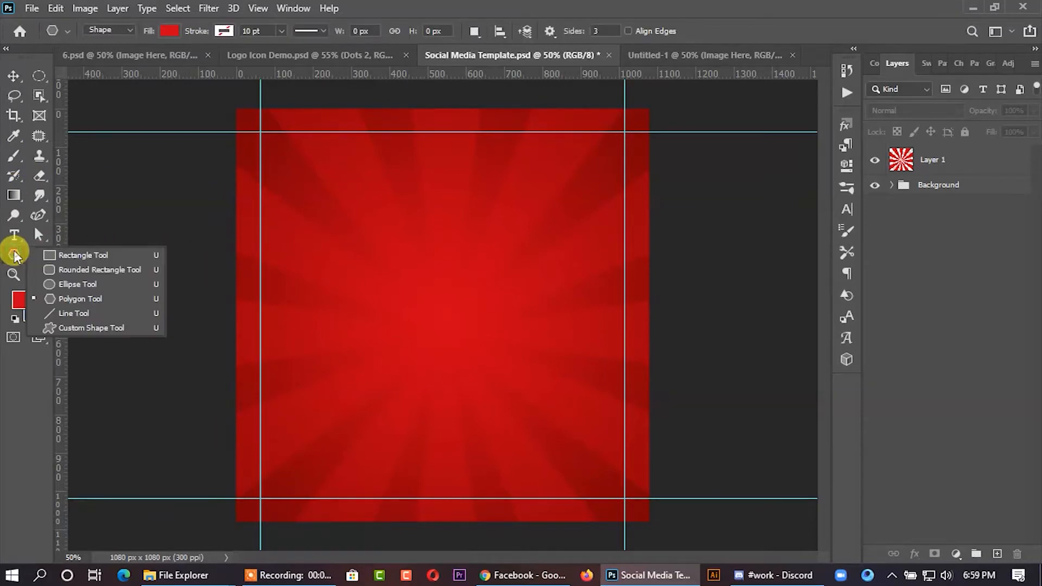
left_click(64, 295)
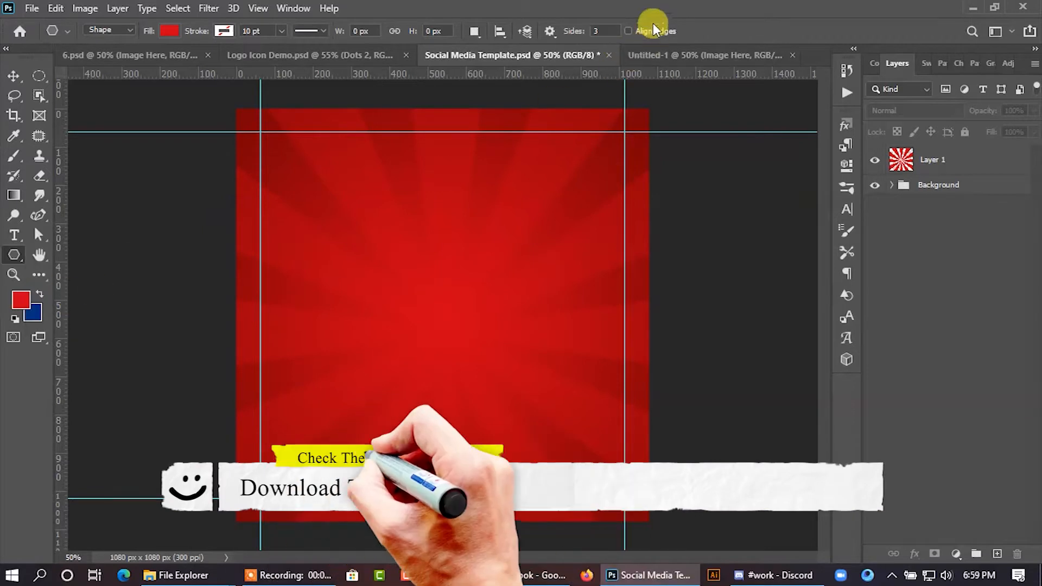
left_click(600, 30)
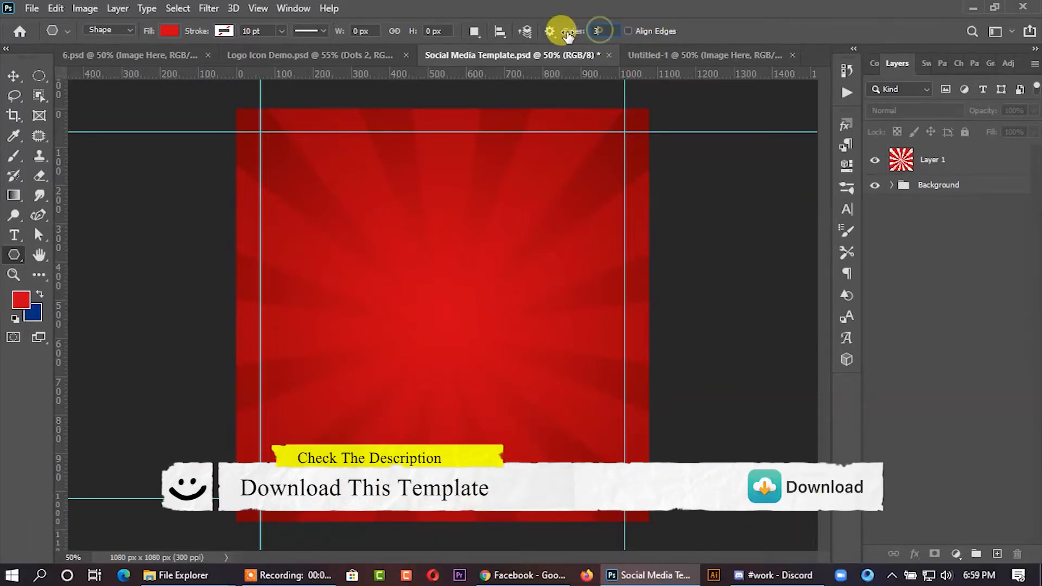
left_click(549, 31)
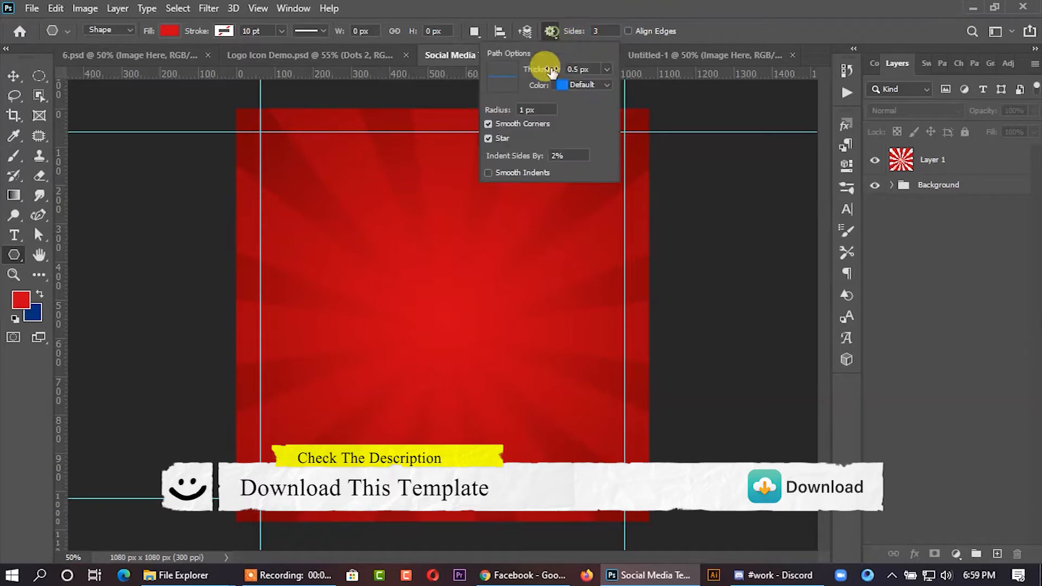
left_click(508, 173)
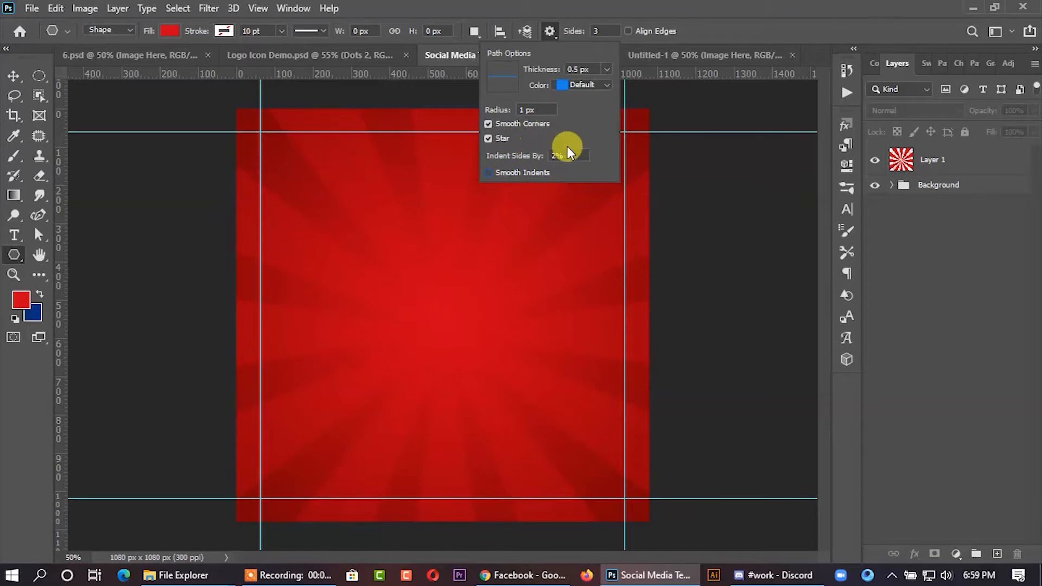
left_click(556, 155)
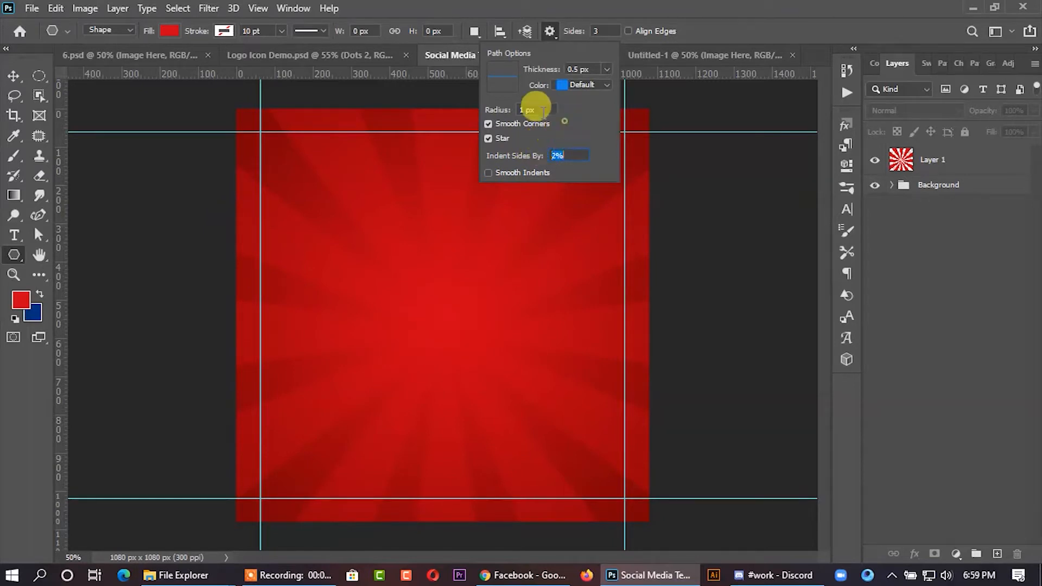
left_click(549, 31)
left_click_drag(429, 302, 492, 398)
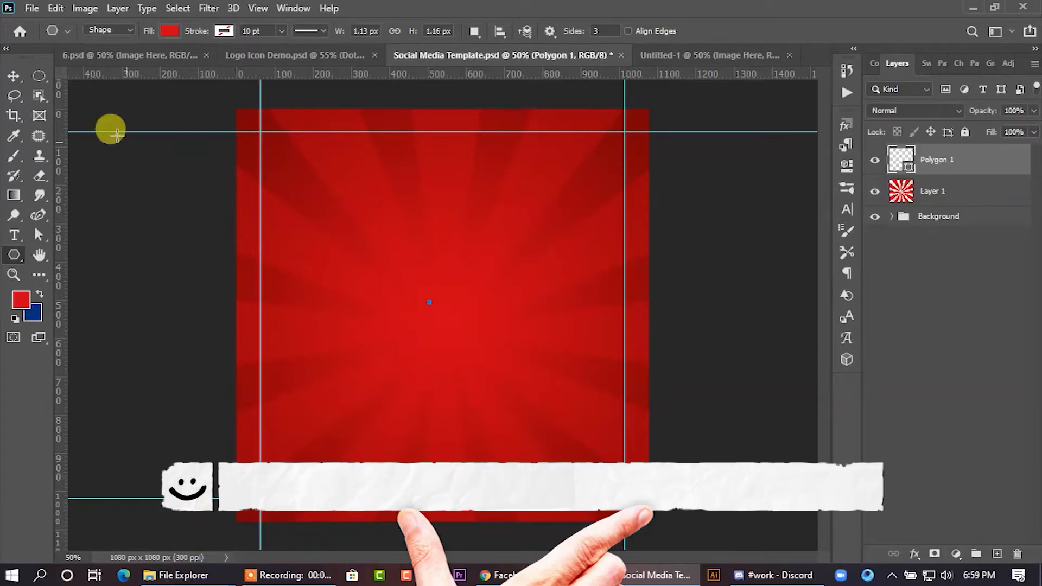
- Scale the tiny polygon proportionally to about 43149% and change its fill to white
left_click(13, 72)
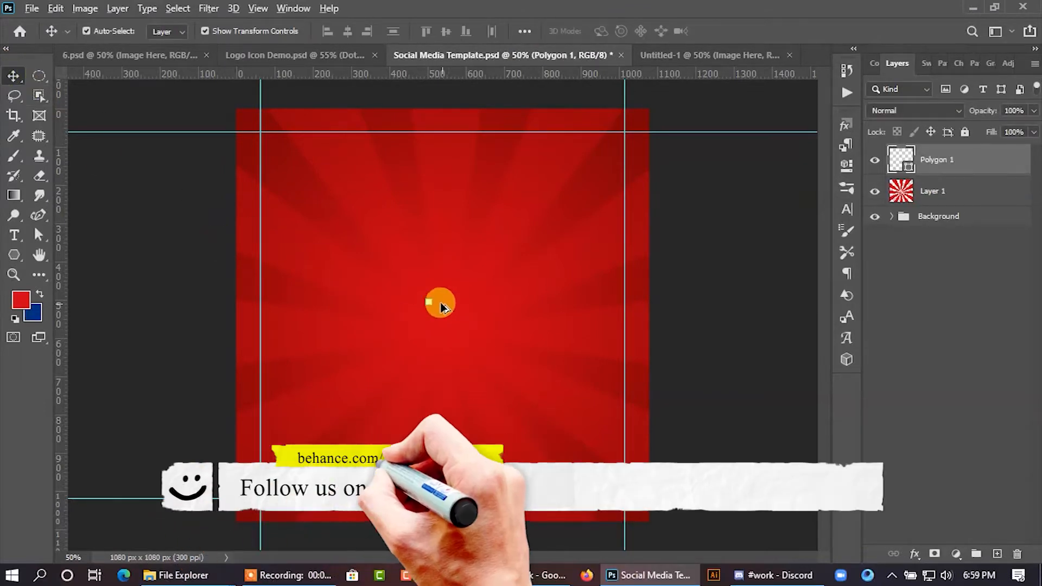
key("ctrl+t")
left_click_drag(432, 305, 521, 397)
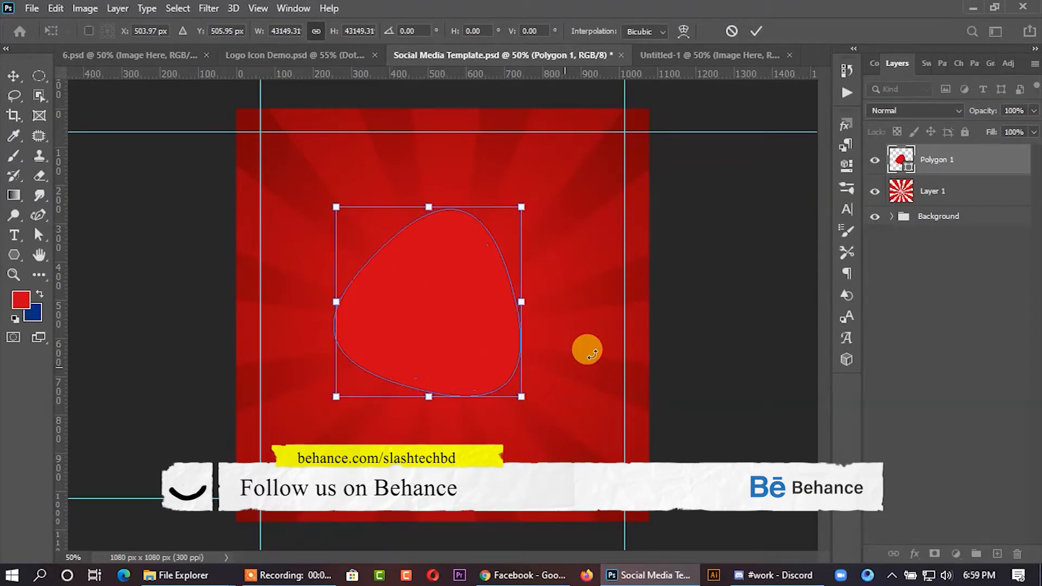
double_click(901, 159)
left_click(640, 288)
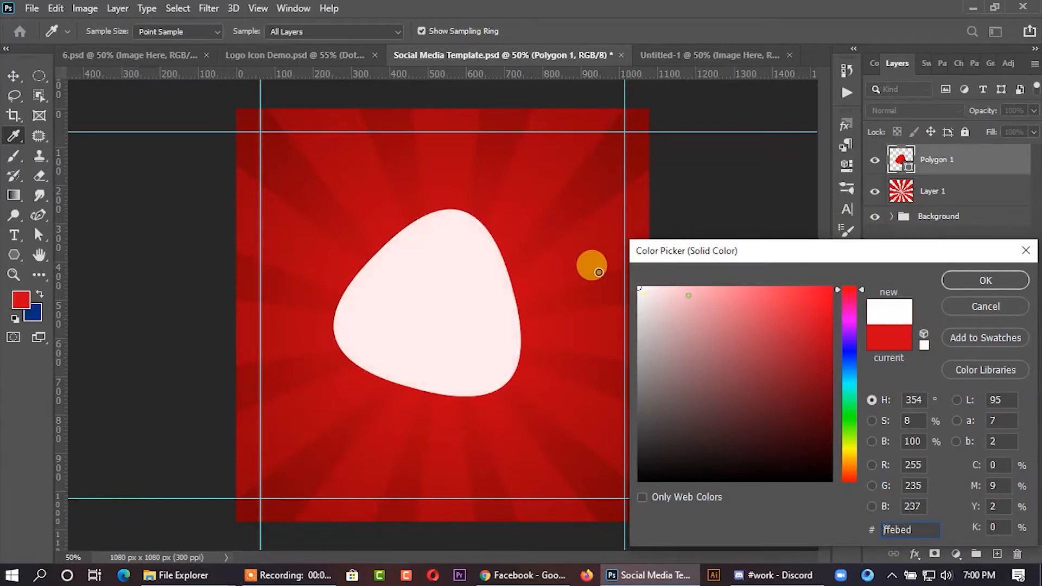
left_click(999, 286)
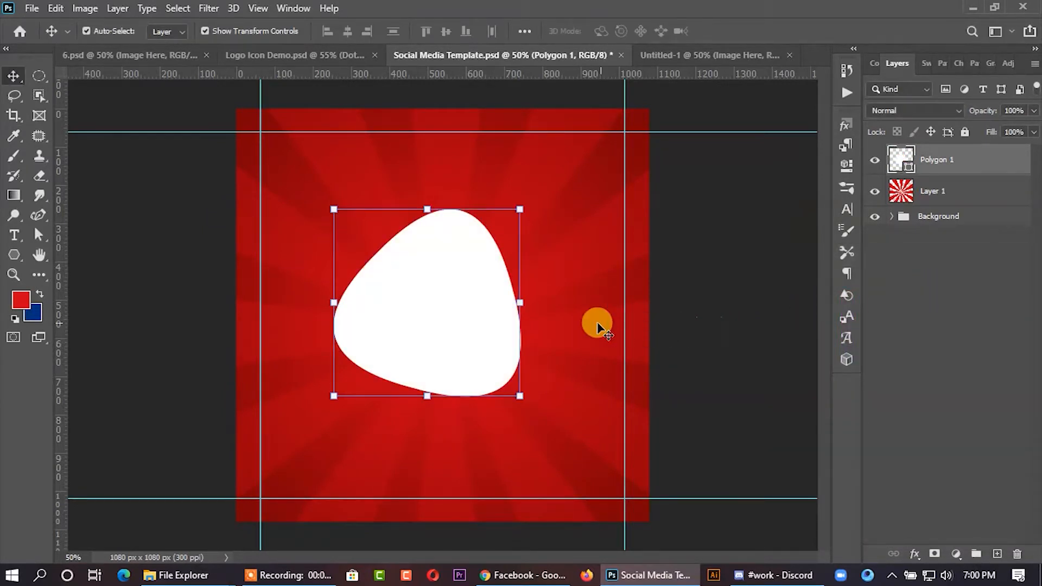
- Rotate the white shape about -13.4° so its tip points straight up, and move it down towards the lower middle of the canvas
key("ctrl+t")
left_click_drag(555, 343, 555, 315)
left_click_drag(442, 338, 445, 376)
left_click_drag(568, 409, 581, 396)
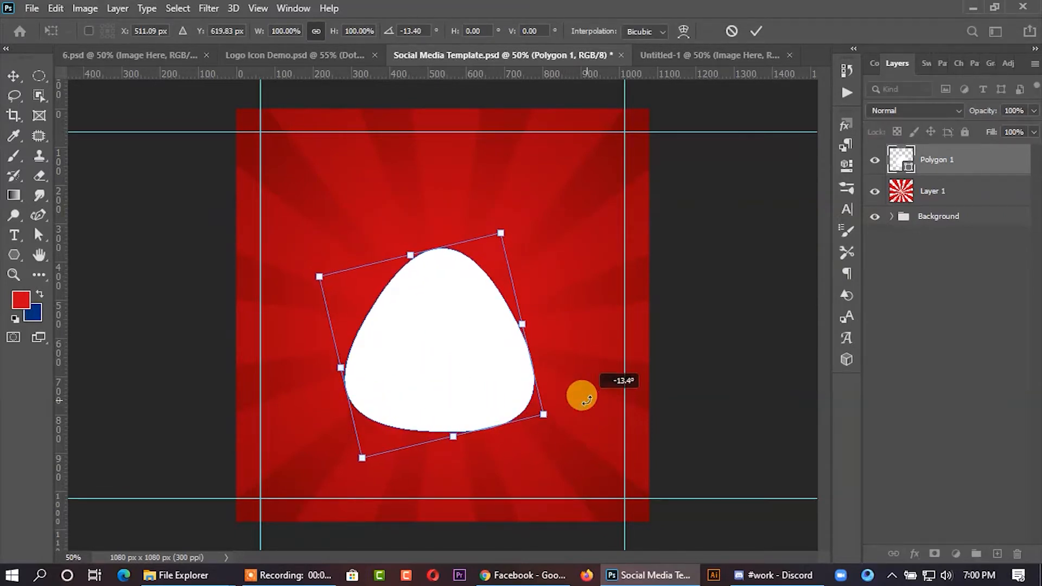
left_click(757, 31)
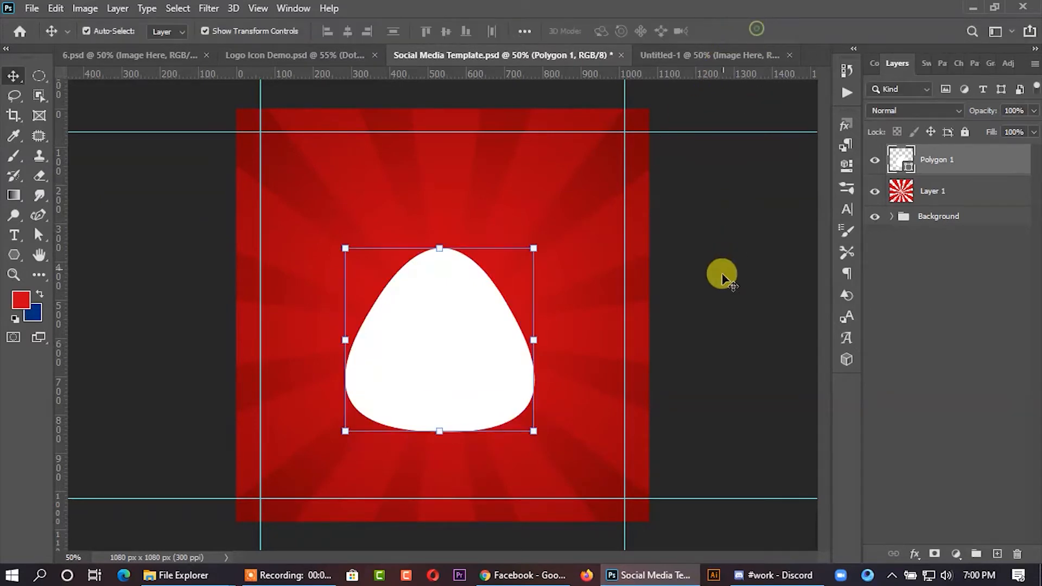
left_click(721, 277)
- Rotate the white shape about 1.3° to level its base and centre it horizontally on the canvas, slightly lower
left_click(457, 344)
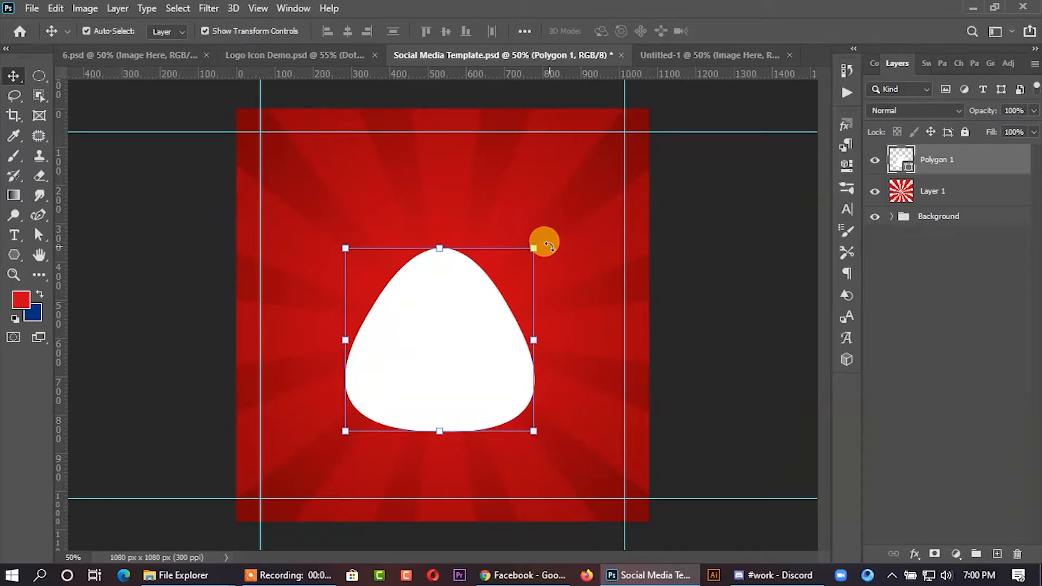
left_click_drag(547, 244, 550, 247)
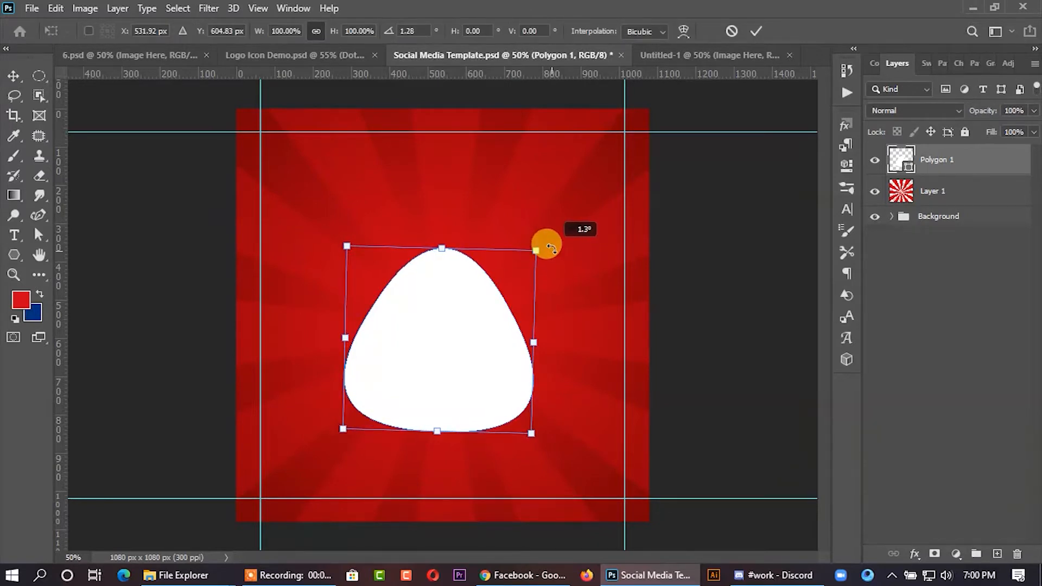
left_click(756, 31)
left_click(705, 260)
mouse_move(458, 353)
left_mouse_down()
mouse_move(459, 370)
mouse_move(465, 354)
mouse_move(472, 359)
left_mouse_up()
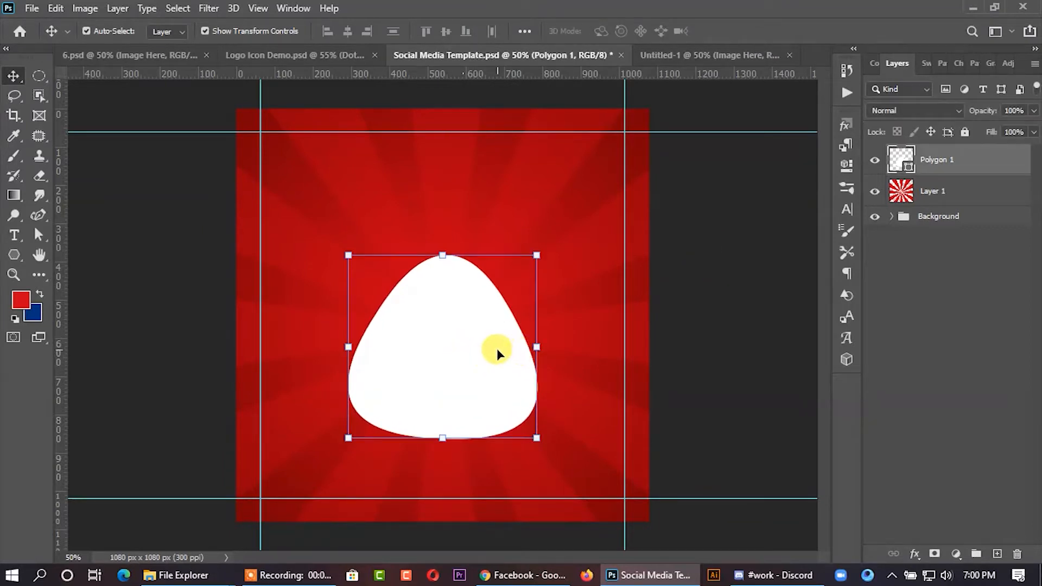
- Duplicate the white shape slightly to the right and give the copy no fill and a white stroke
key("ctrl")
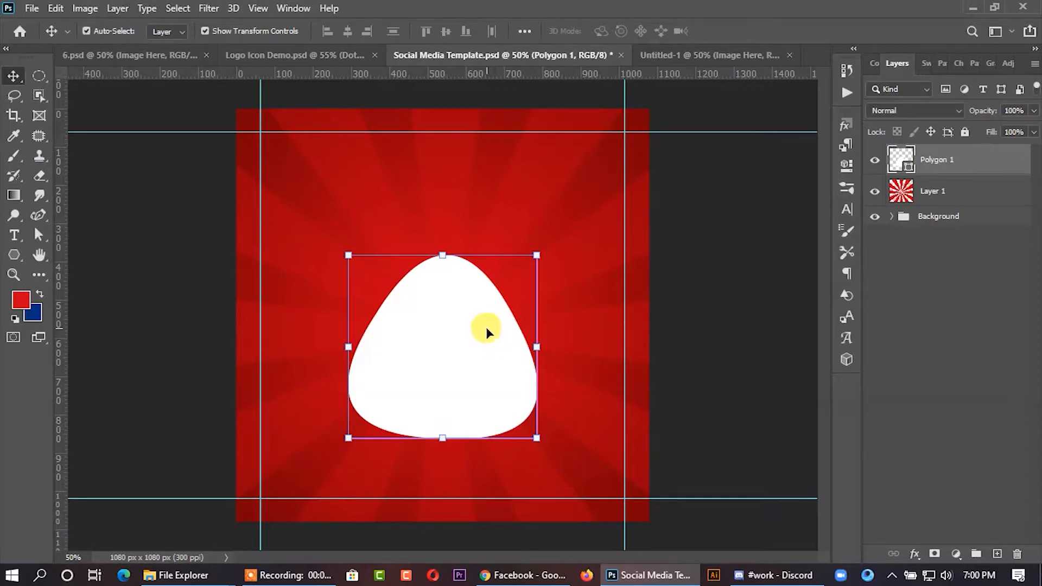
left_click_drag(468, 330, 476, 328)
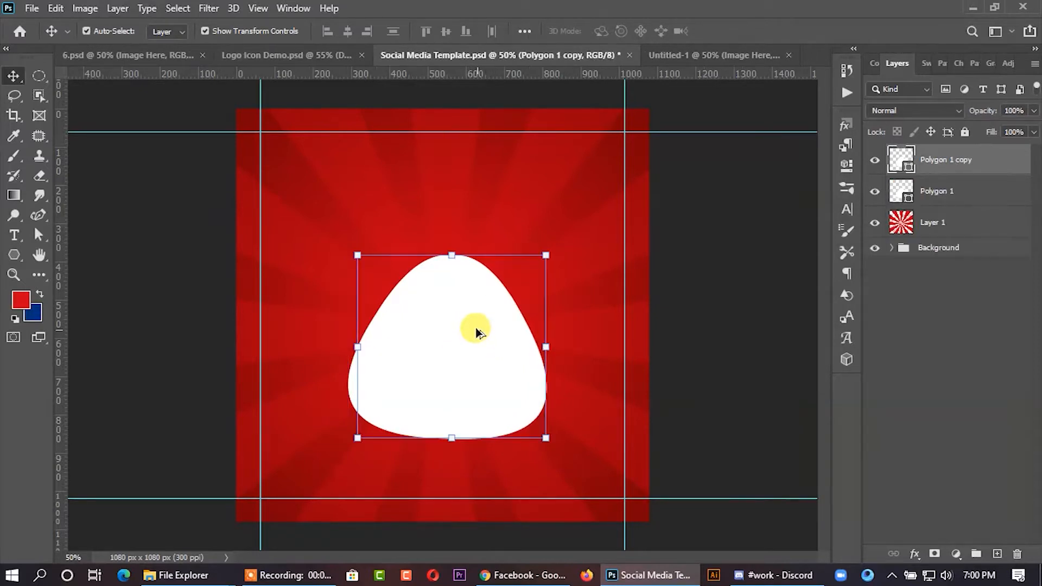
left_click(39, 237)
left_click(231, 31)
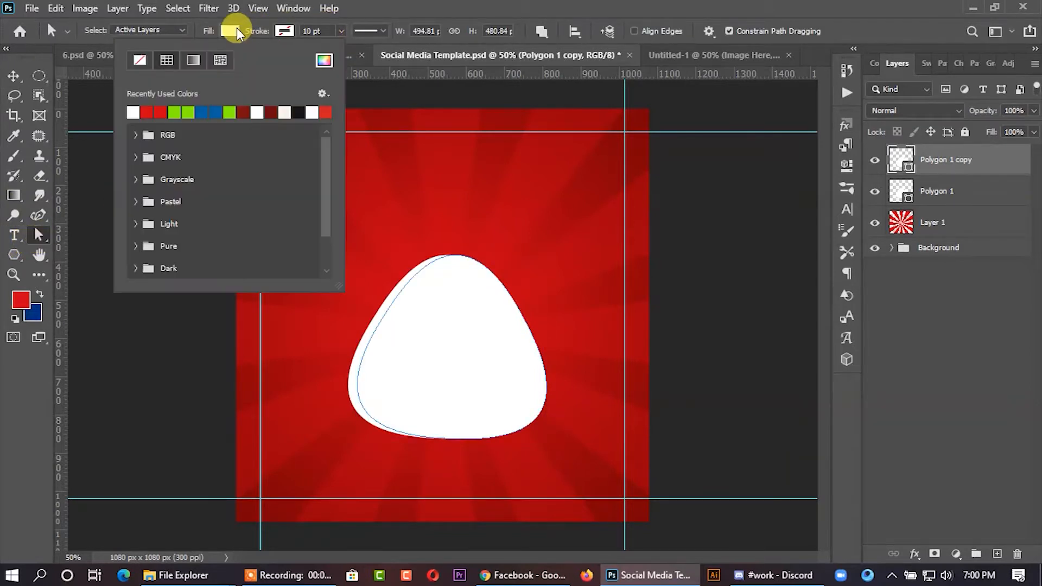
left_click(140, 60)
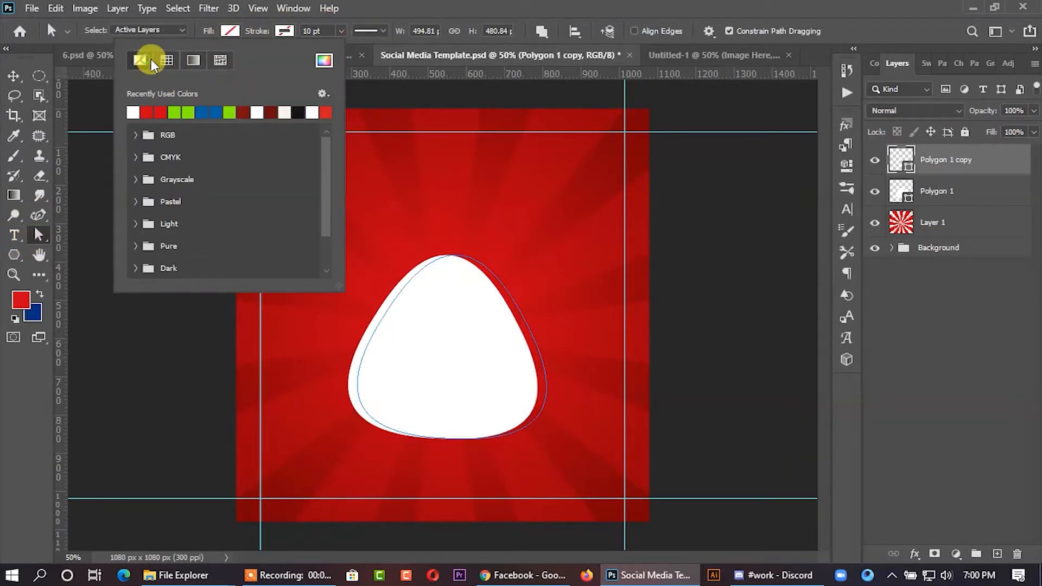
left_click(286, 31)
left_click(187, 112)
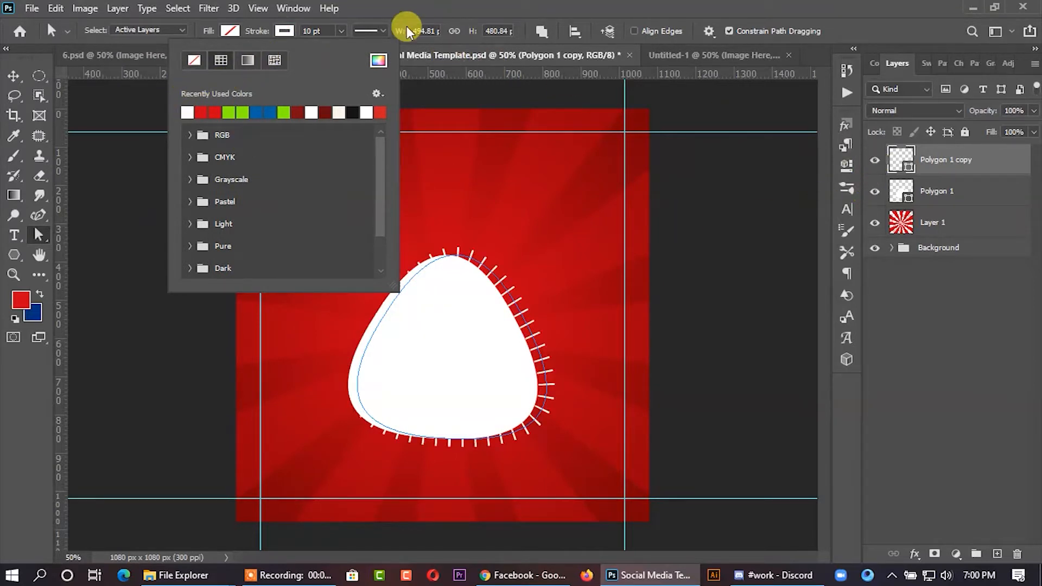
- Give the outline copy of the polygon a solid stroke with a width of 0.75 pt
left_click(374, 29)
left_click(372, 30)
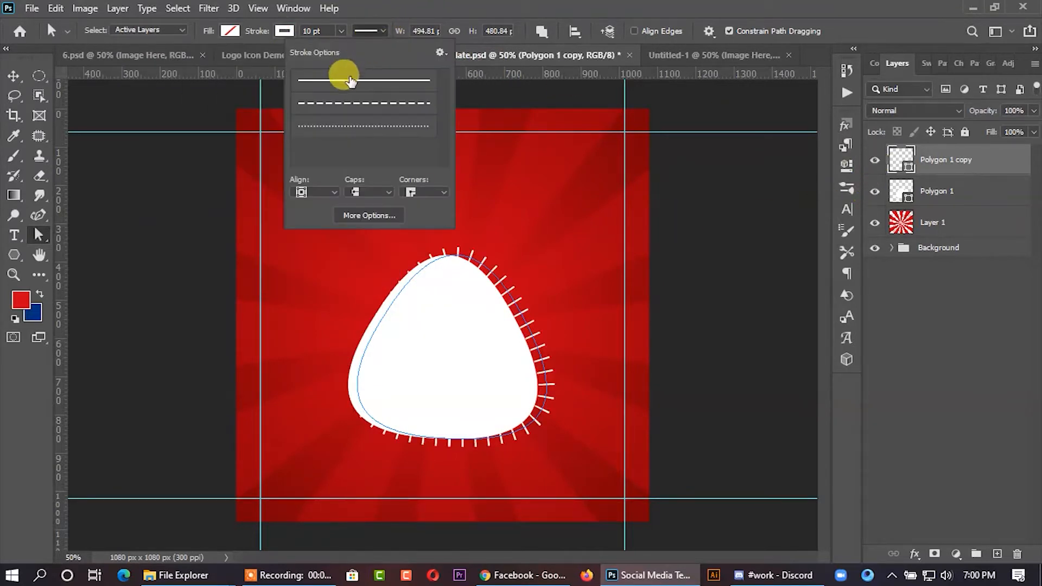
left_click(349, 78)
left_click(314, 31)
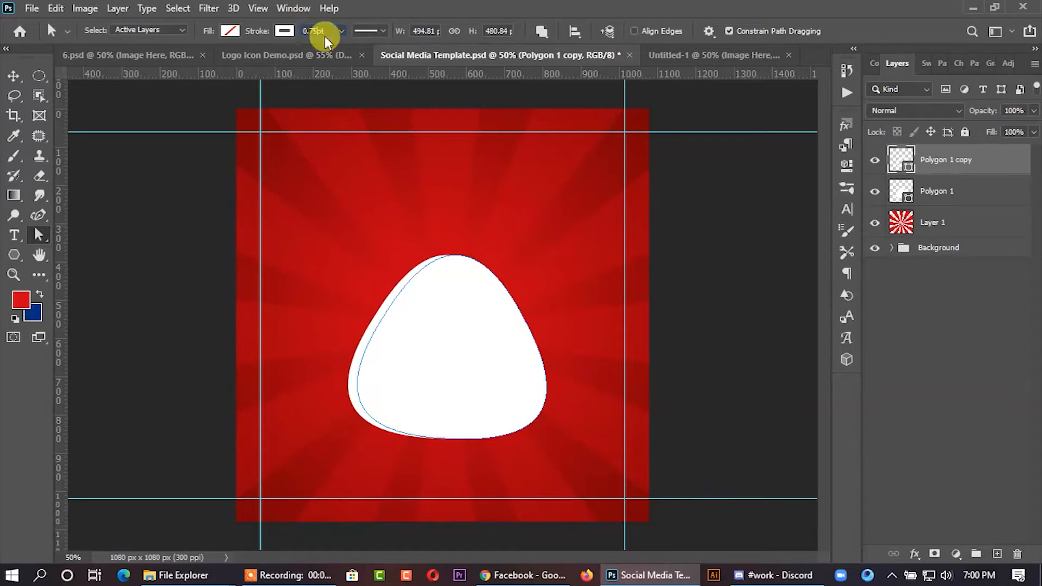
key("Return")
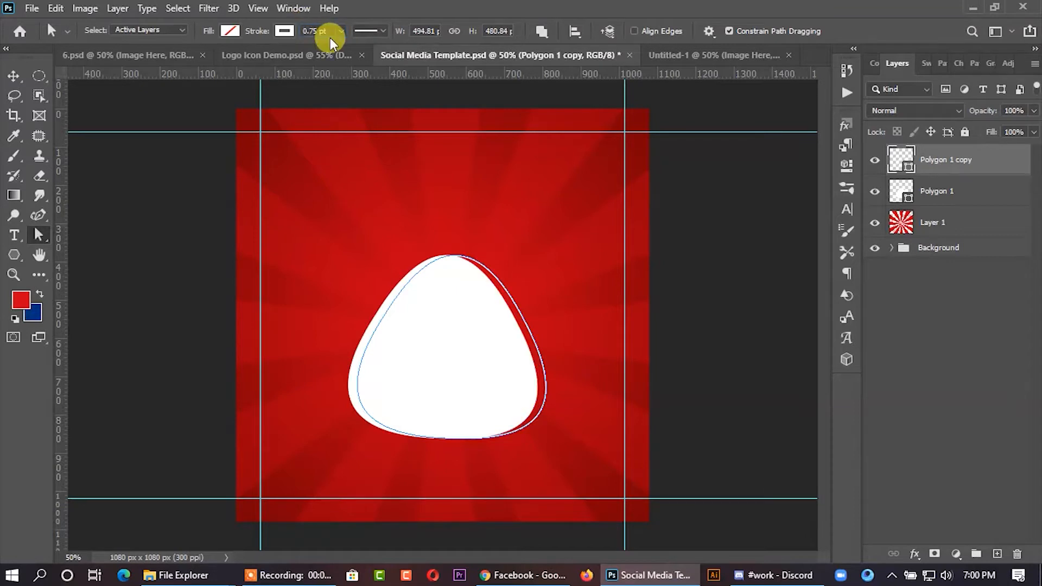
- Scale the outline copy to about 99.27%, rotate it about -54.1°, and centre it over the white shape
left_click(12, 81)
key("ctrl+t")
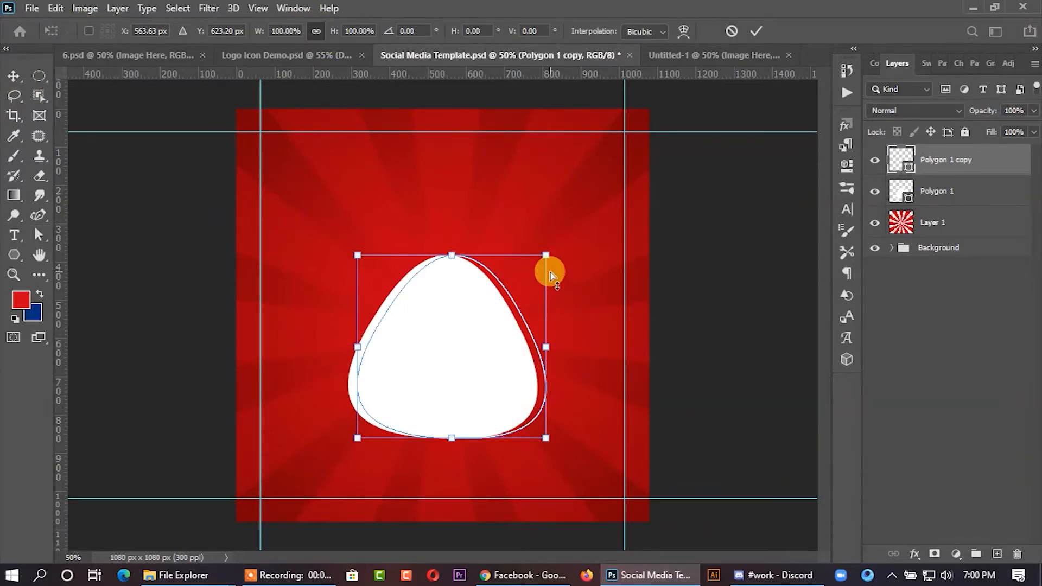
left_click_drag(548, 250, 477, 191)
left_click_drag(533, 323, 524, 326)
mouse_move(435, 204)
left_mouse_down()
mouse_move(425, 205)
mouse_move(438, 215)
left_mouse_up()
left_click_drag(509, 333, 505, 327)
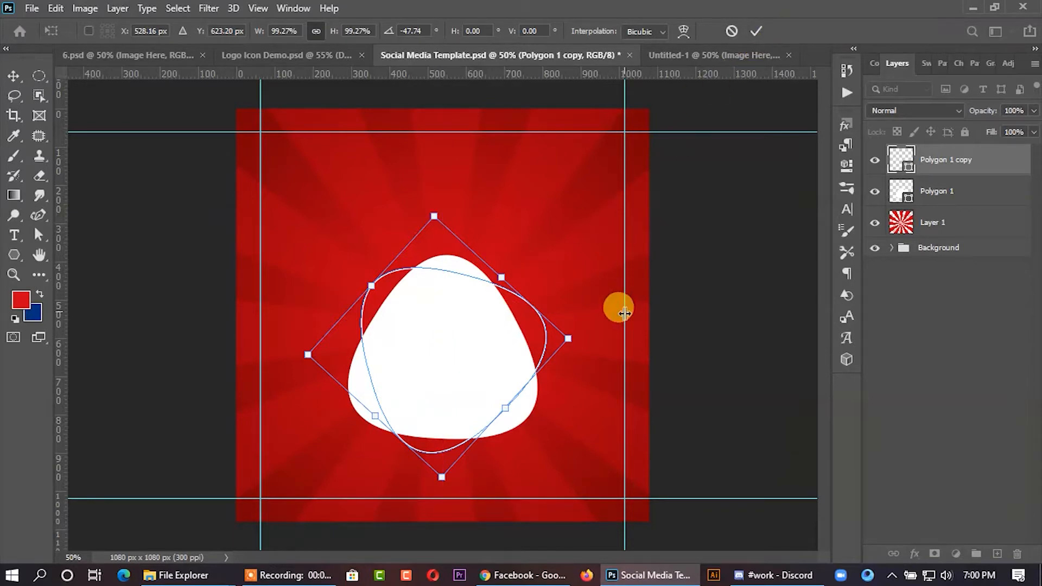
left_click_drag(590, 332, 595, 313)
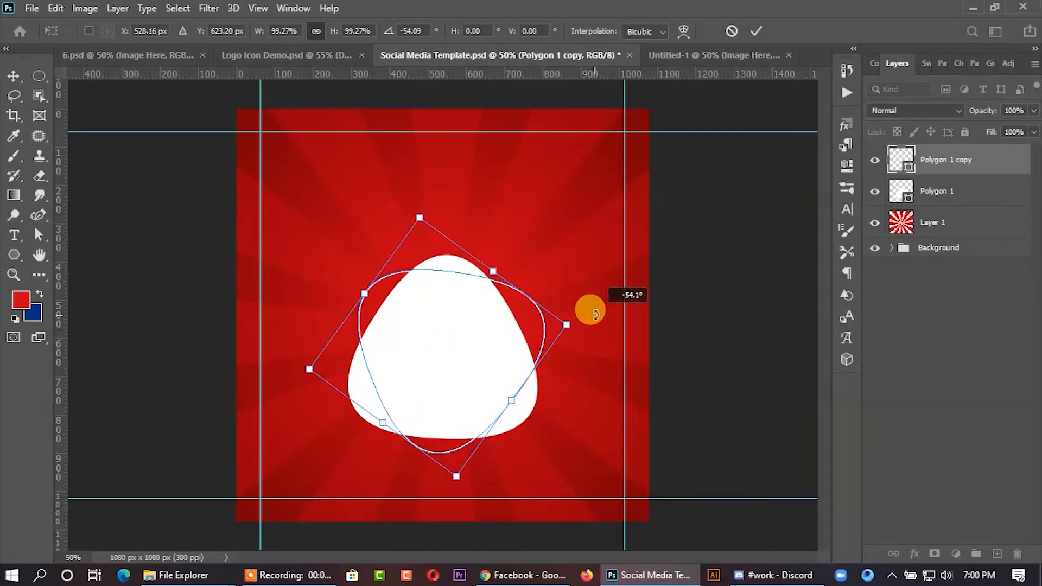
left_click(758, 30)
left_click(741, 238)
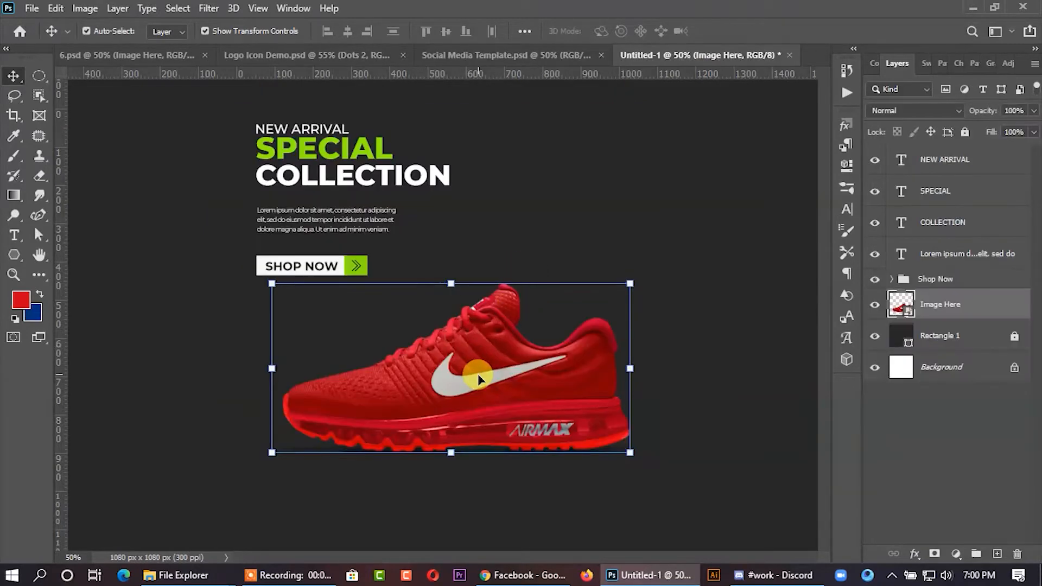
- Copy the red shoe image from the Untitled-1 document into the template, centred over the white shape
left_click_drag(475, 376, 504, 373)
key("ctrl+t")
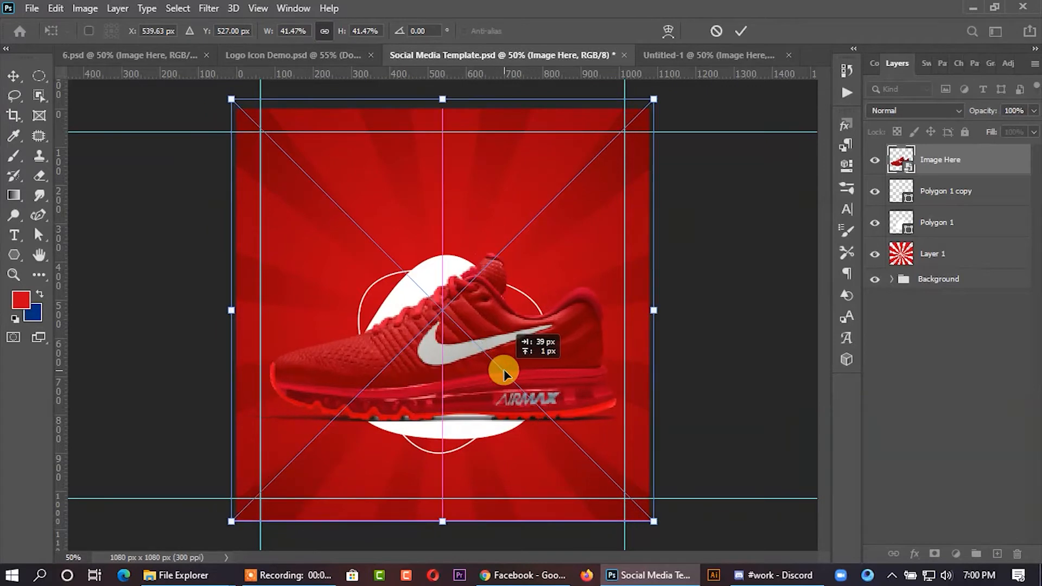
- Nudge the white shape and its outline together about 14 px down and 2 px right
left_click(930, 193)
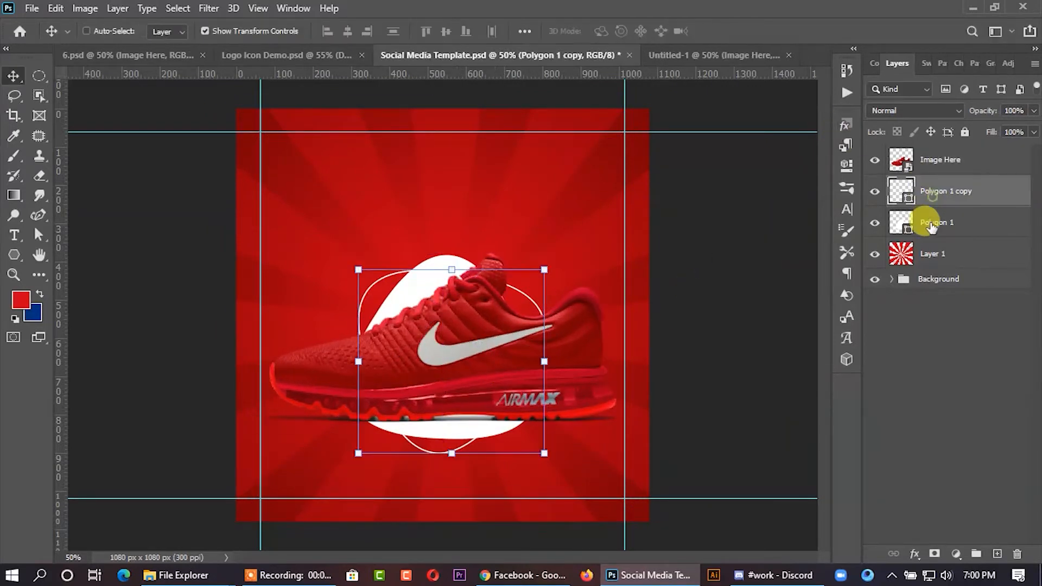
left_click(930, 227, "shift")
key("ctrl+t")
key("Down")
key("Down")
key("Down")
key("Down")
key("Down")
key("Down")
key("Down")
key("Down")
key("Down")
key("Down")
key("Down")
key("Down")
key("Right")
key("Right")
key("Down")
key("Down")
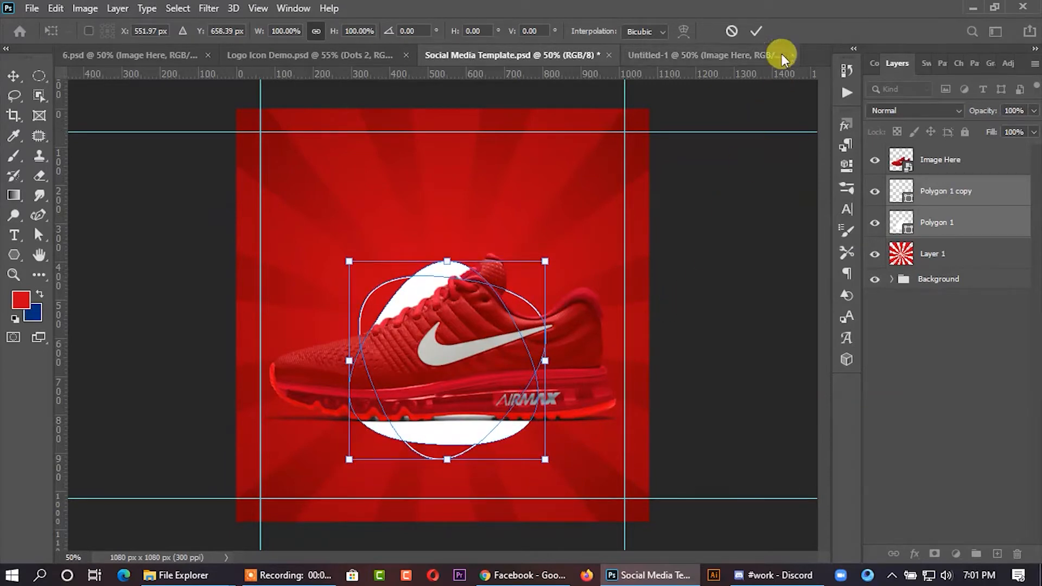
left_click(758, 31)
left_click(741, 189)
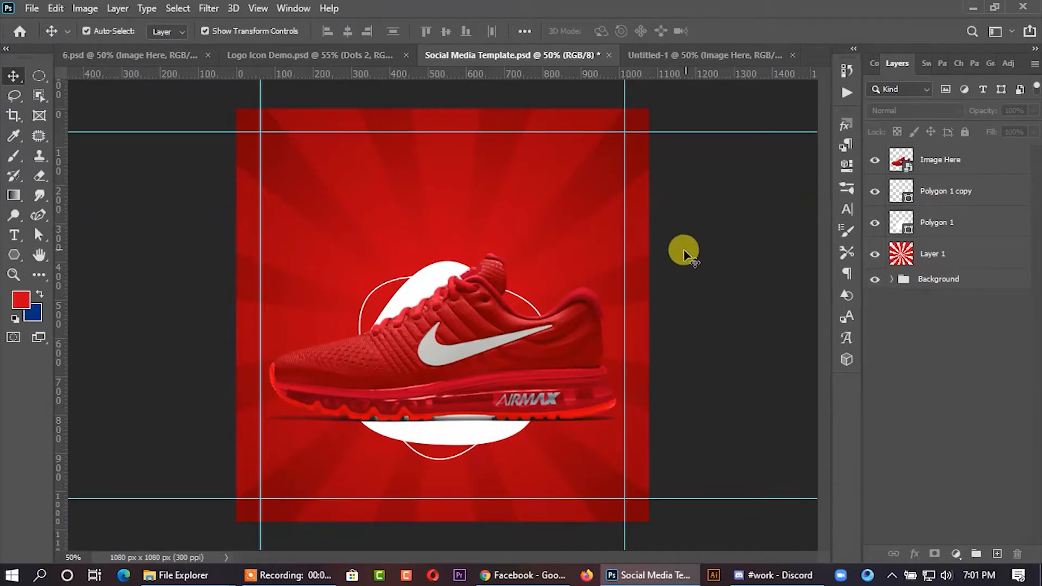
- Switch to the Untitled-1 document that holds the headline text and the SHOP NOW button
left_click(653, 55)
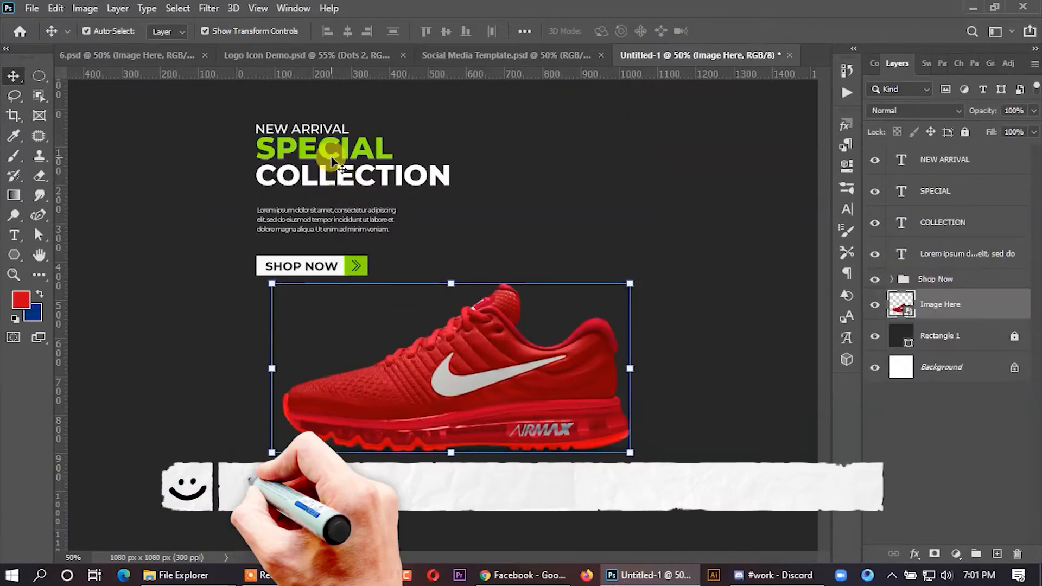
left_click(334, 128)
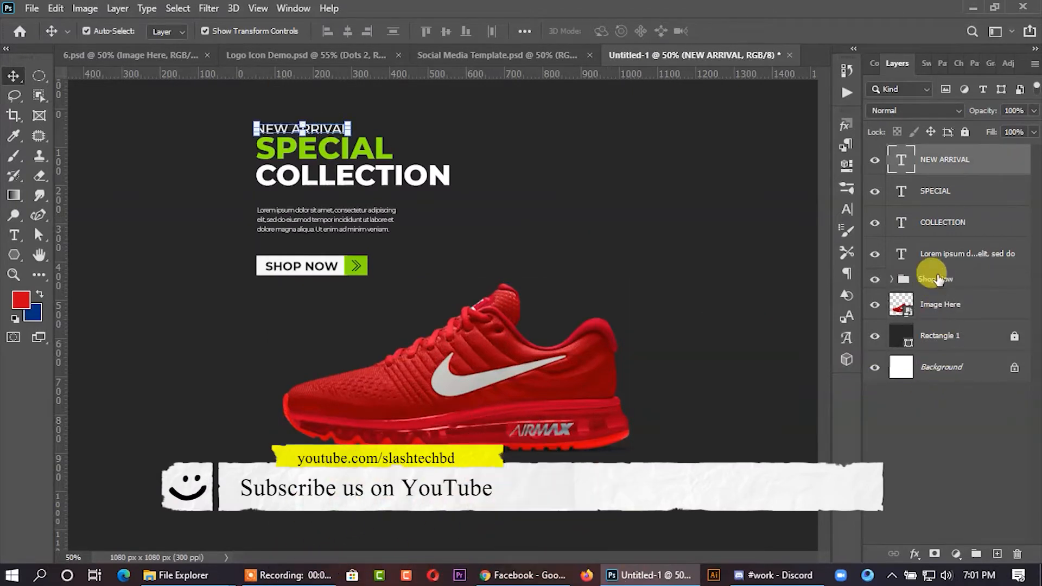
left_click(926, 254, "shift")
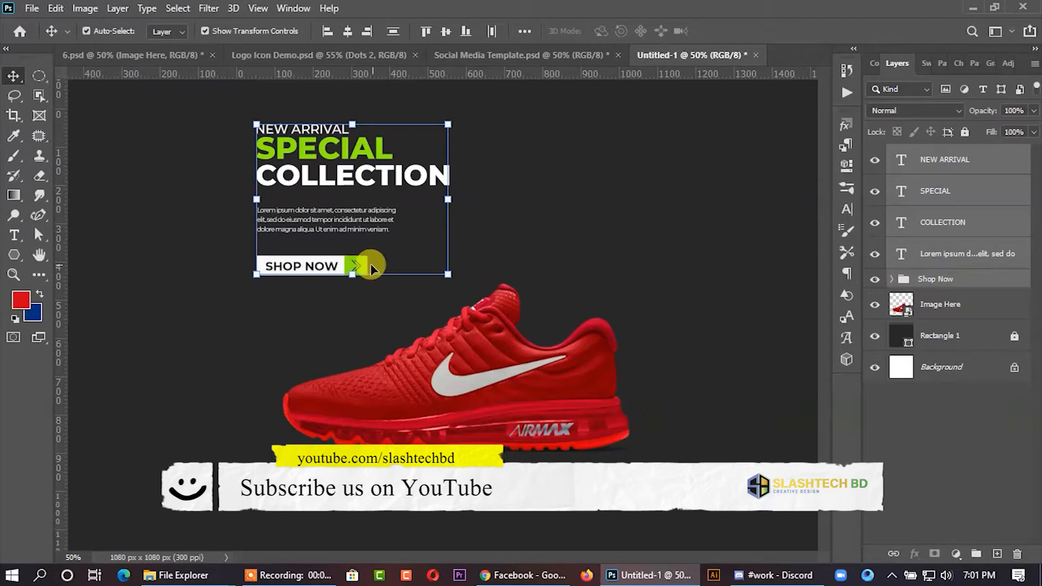
left_click_drag(332, 268, 317, 265)
key("ctrl+z")
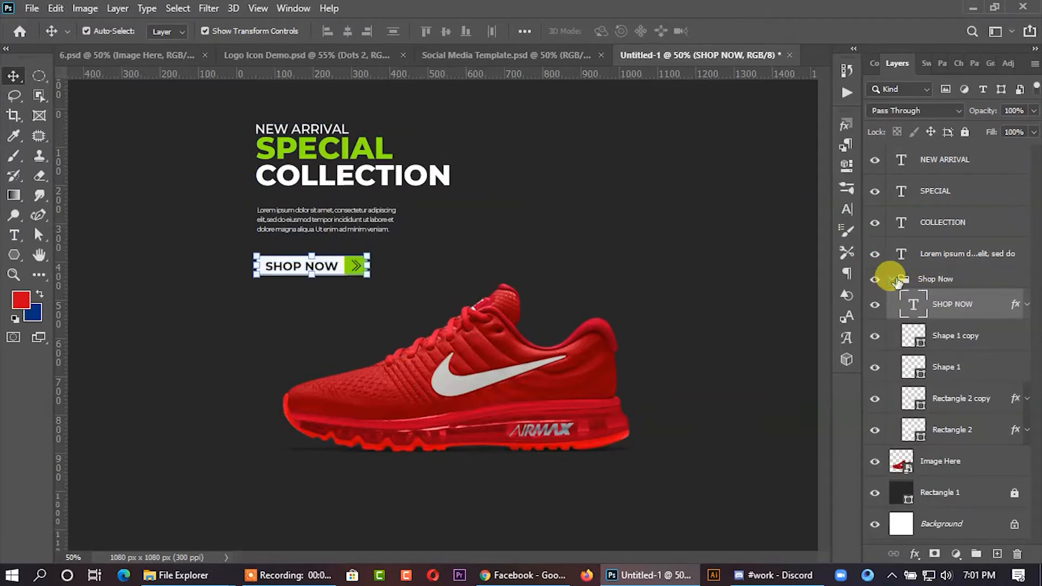
left_click(892, 279)
- Copy the four text layers and the Shop Now group into the template, placing them at the upper-left guide intersection
left_click(933, 155)
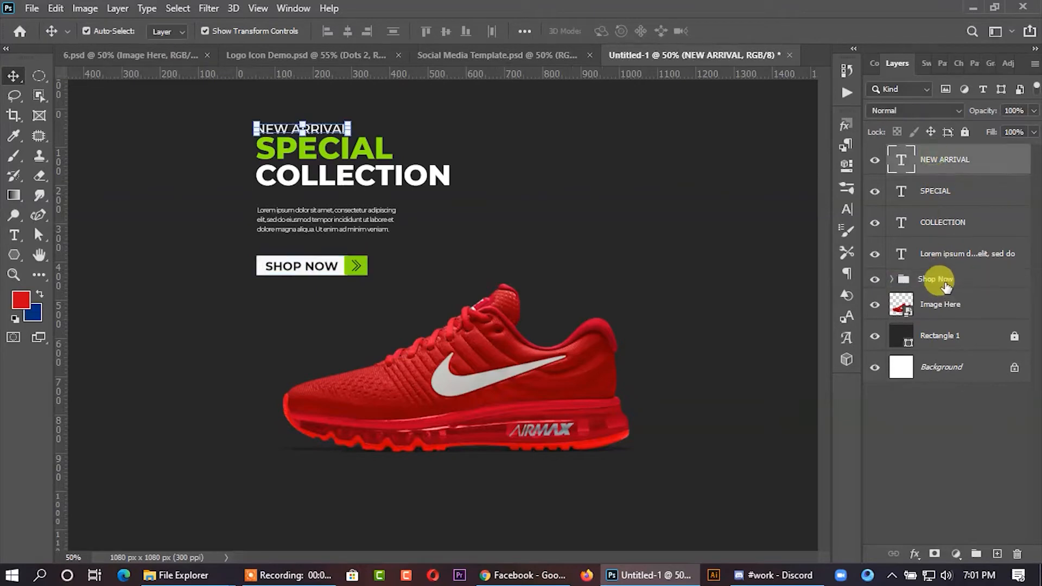
left_click(946, 286, "shift")
mouse_move(380, 151)
left_mouse_down()
mouse_move(380, 171)
mouse_move(414, 175)
mouse_move(490, 124)
mouse_move(512, 40)
mouse_move(490, 107)
mouse_move(409, 165)
mouse_move(346, 183)
mouse_move(372, 197)
mouse_move(385, 164)
mouse_move(401, 186)
left_mouse_up()
key("ctrl+t")
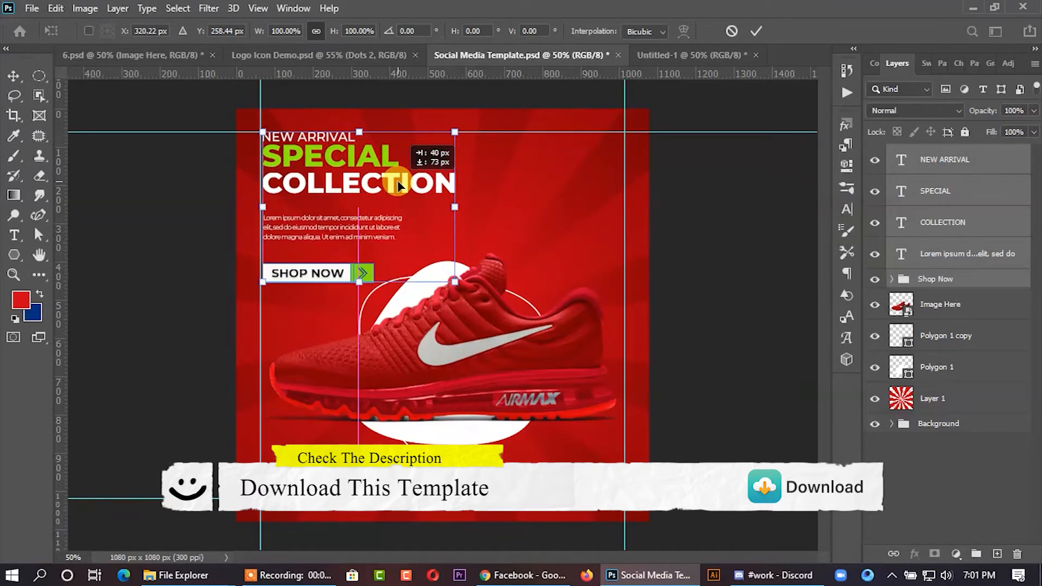
left_click(755, 32)
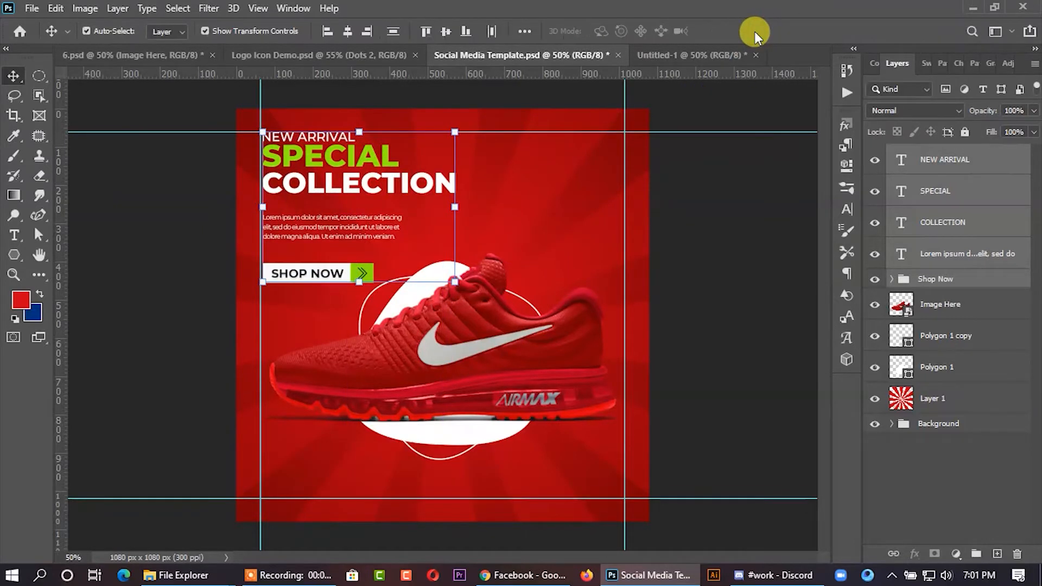
- Nudge the copied text and button block to line up with the left and upper guides, and deselect it
key("Left")
key("Left")
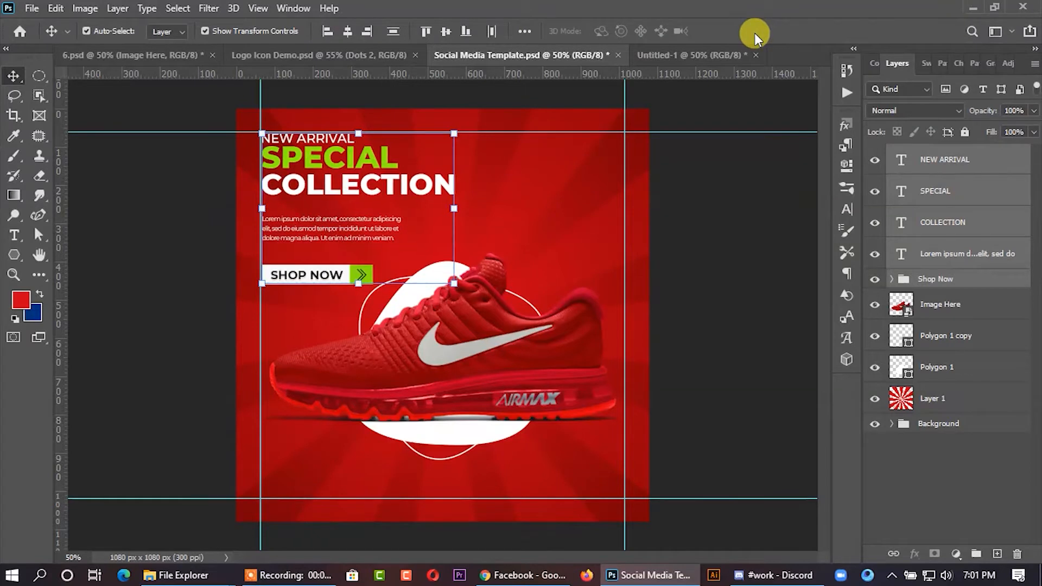
key("Up")
key("Up")
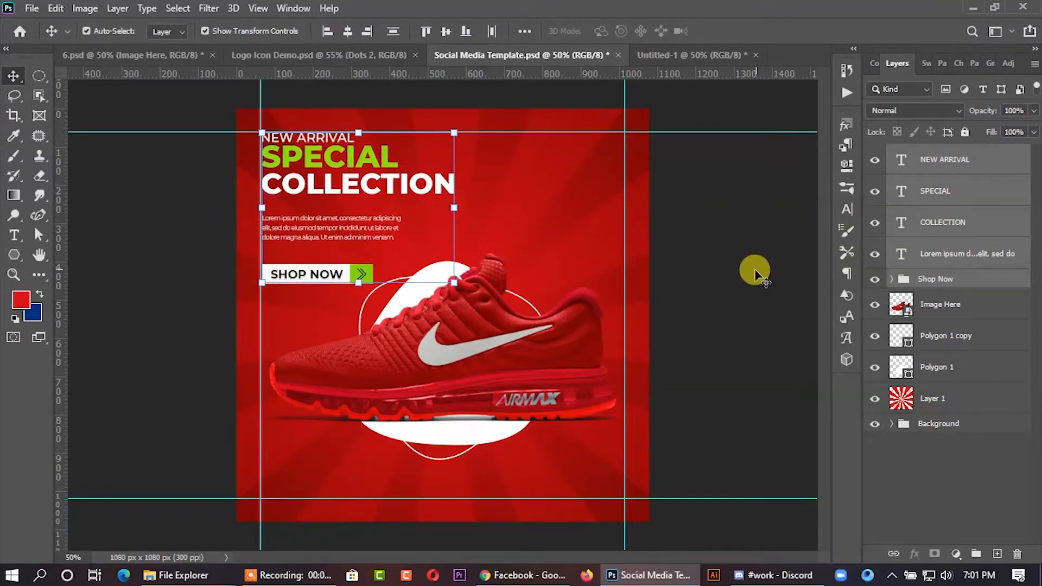
left_click(746, 273)
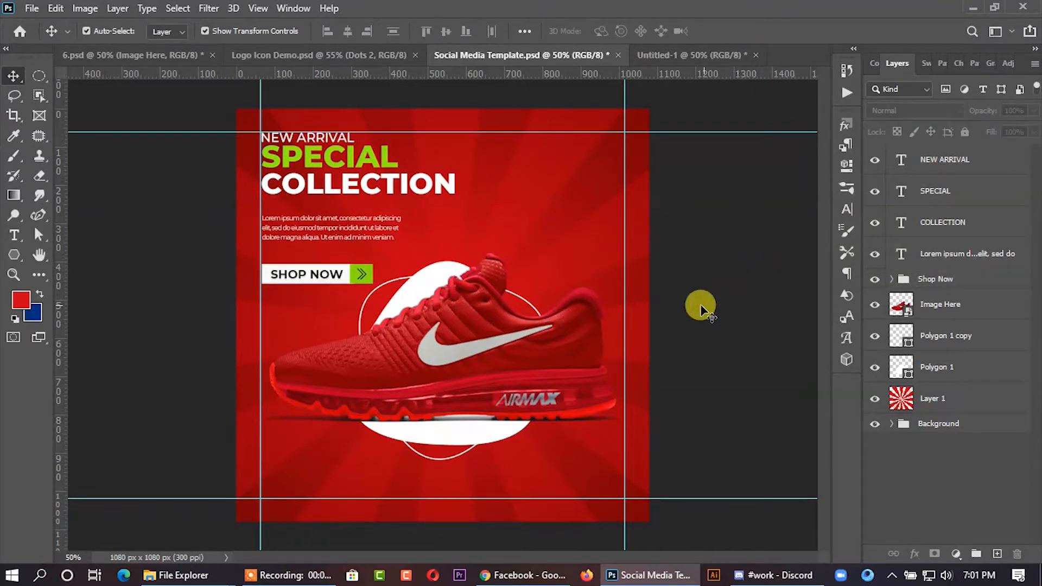
- Move the shoe image and both polygon layers together down about 15 px, and deselect them
left_click(509, 332)
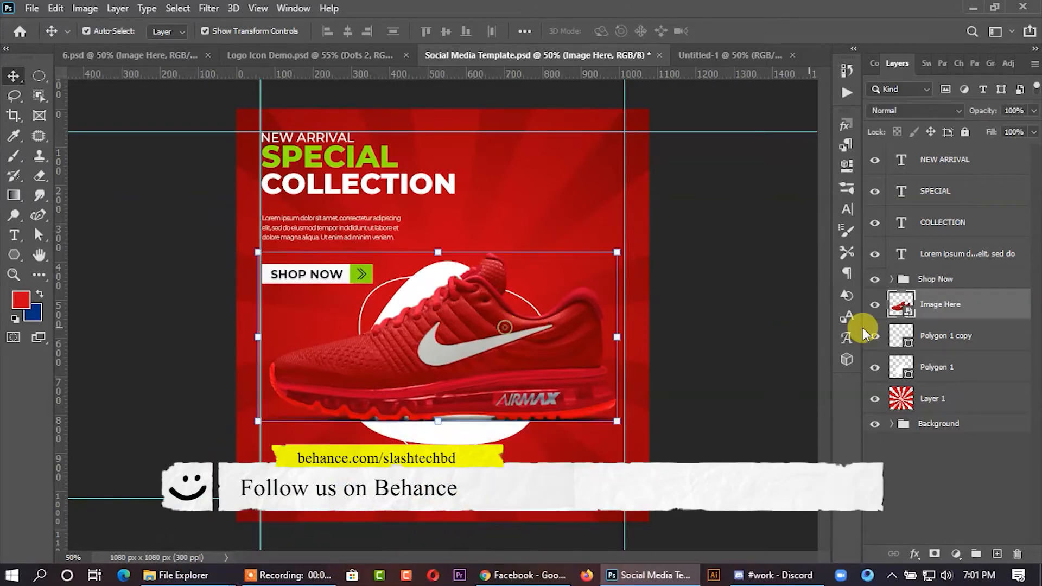
left_click(939, 335, "shift")
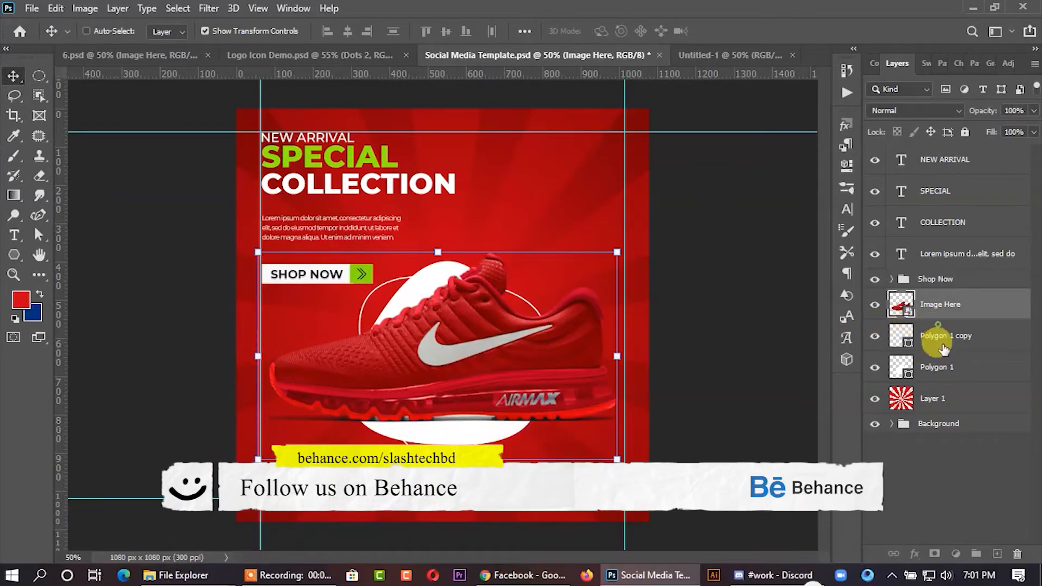
left_click(938, 368, "ctrl")
key("Down")
key("Down")
key("Down")
key("Down")
key("Down")
key("Down")
key("Down")
key("Down")
key("Down")
key("Down")
key("Down")
key("Down")
key("Down")
key("Down")
key("Down")
key("Down")
key("Down")
key("Down")
key("Down")
key("Down")
key("Down")
key("Down")
key("Down")
key("Down")
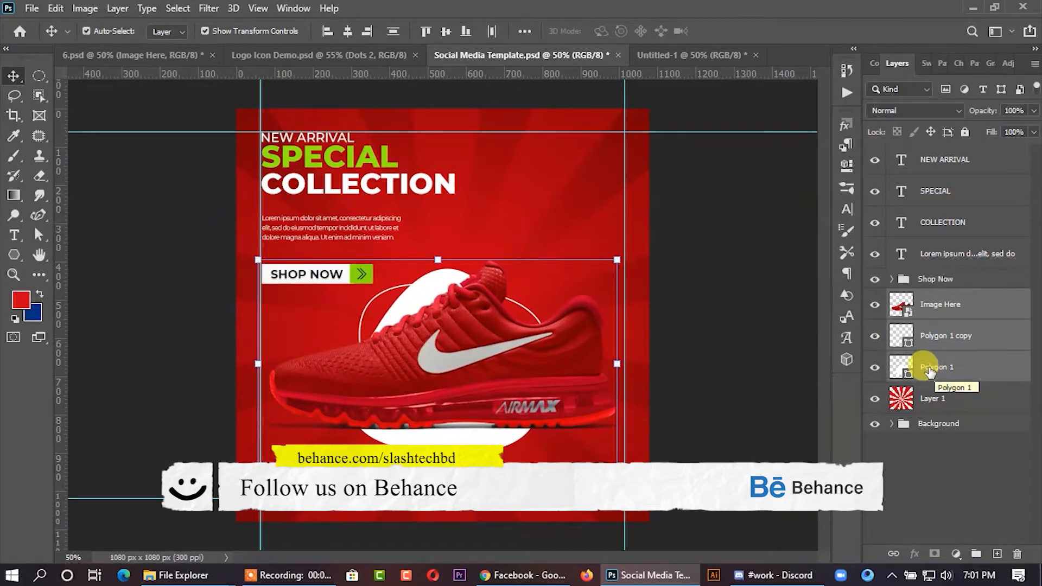
left_click(698, 281)
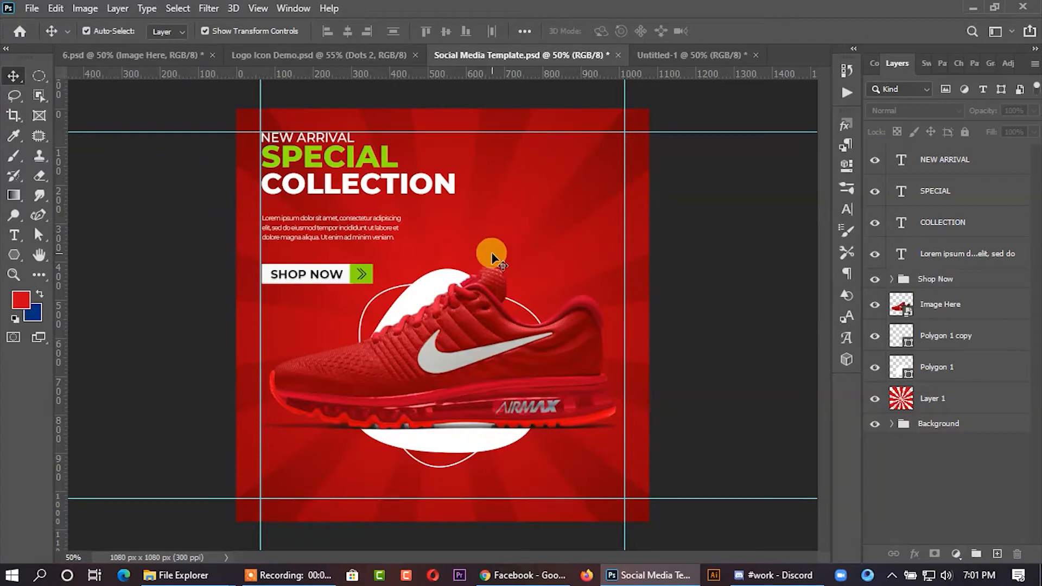
- Change the fill of the green arrow box on the SHOP NOW button to near-black #171717
left_click(362, 267)
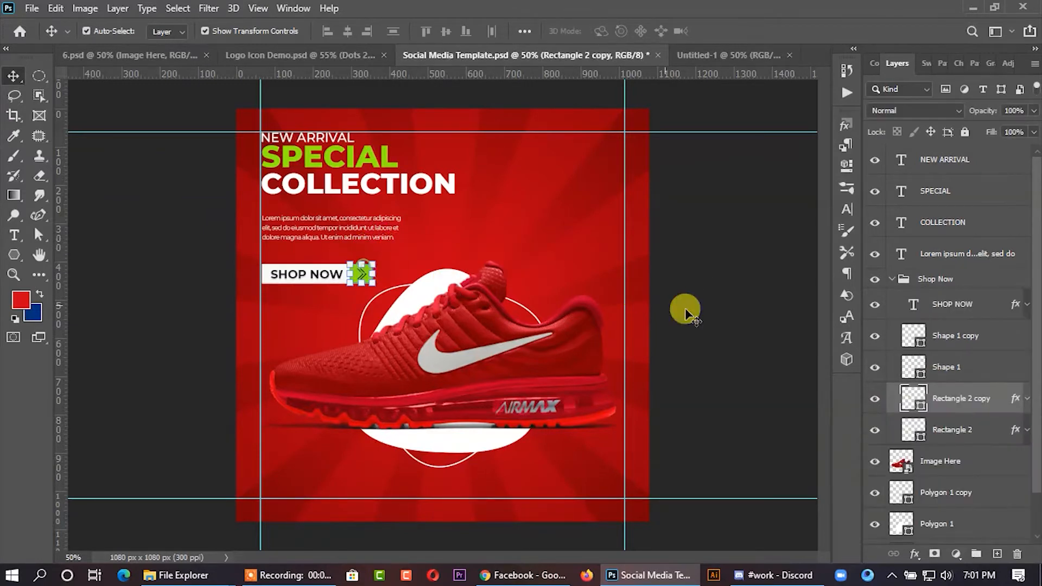
double_click(914, 401)
left_click_drag(689, 438, 635, 464)
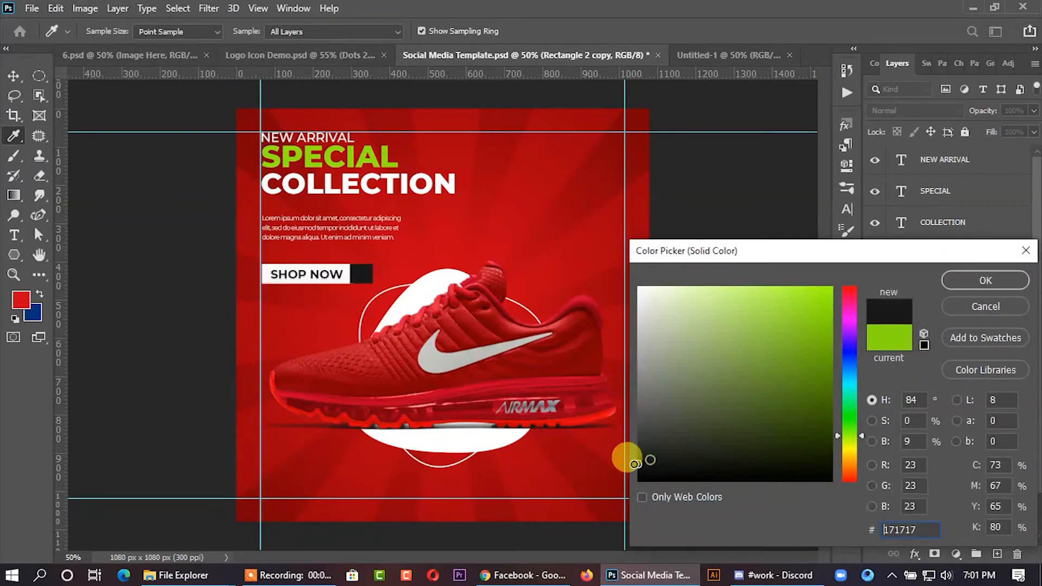
left_click(965, 277)
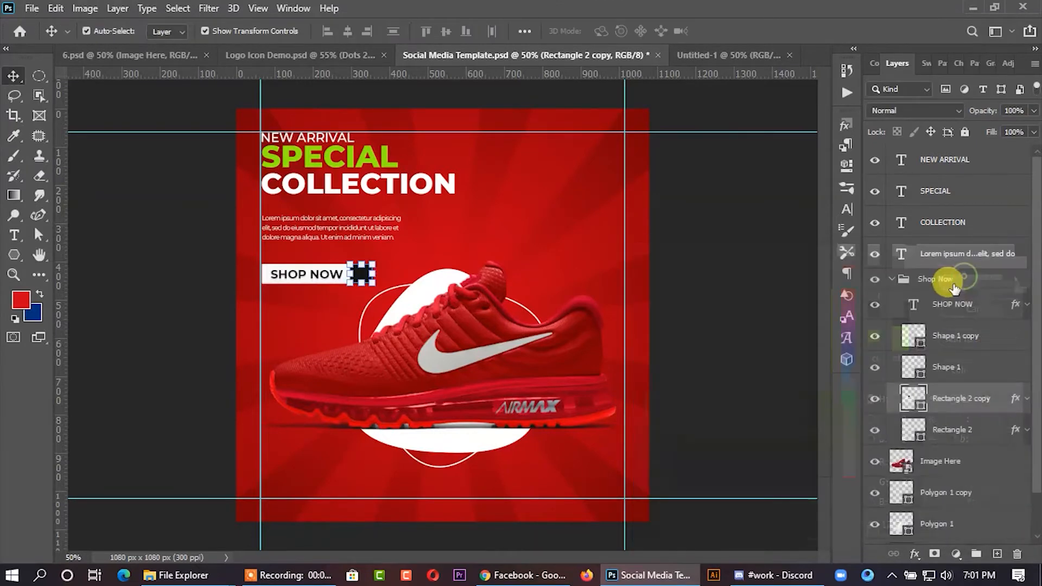
- Set the stroke of the Shape 1 chevron in the Shop Now group to white
left_click(945, 369)
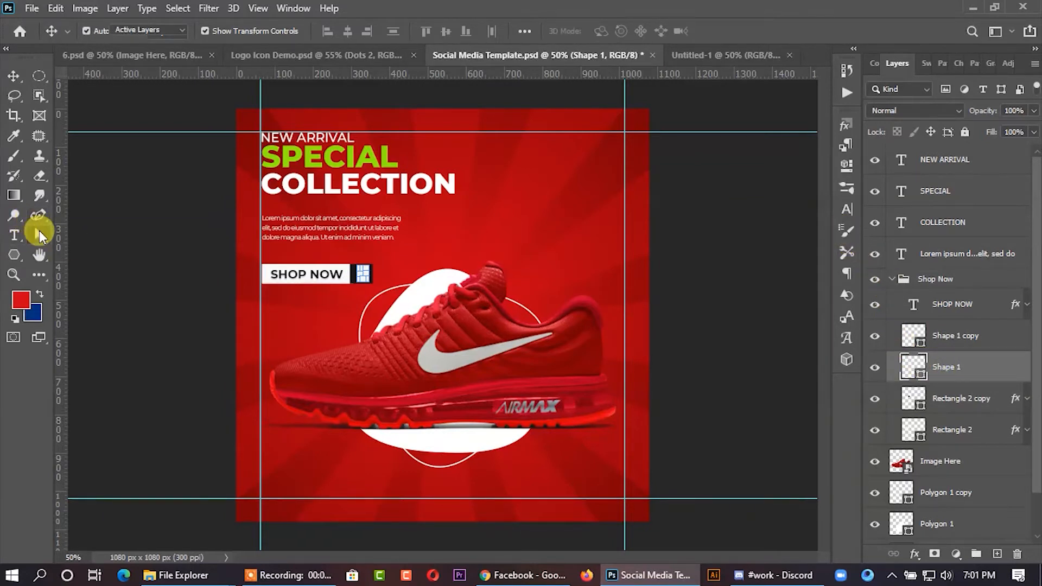
left_click(39, 235)
left_click(286, 33)
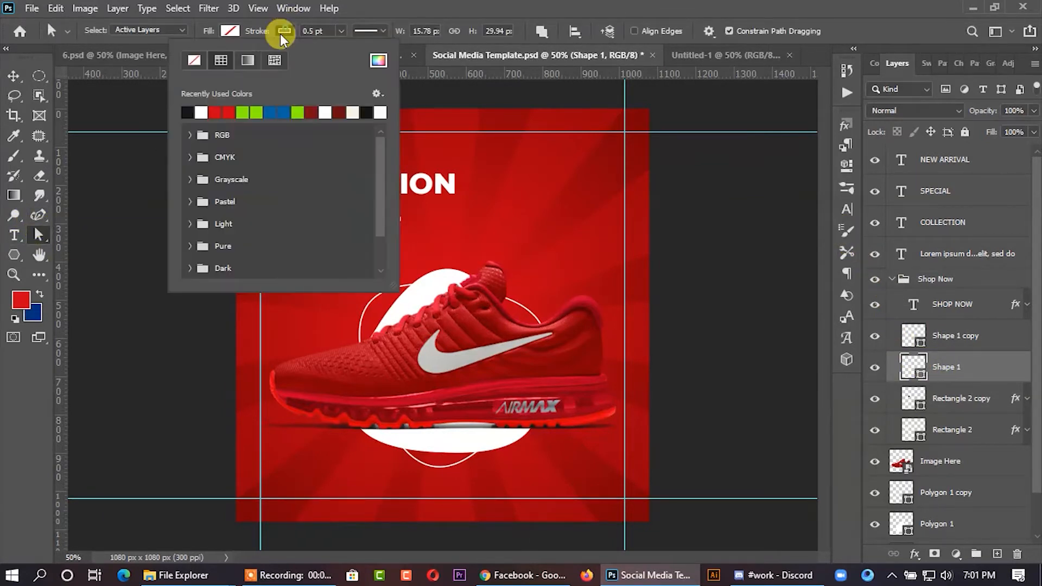
left_click(202, 103)
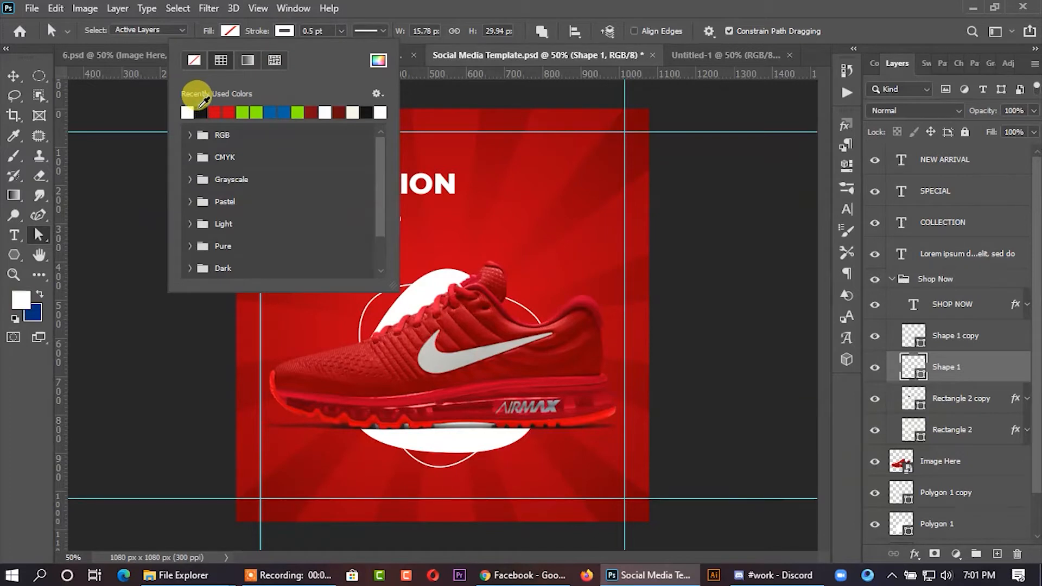
left_click(952, 334)
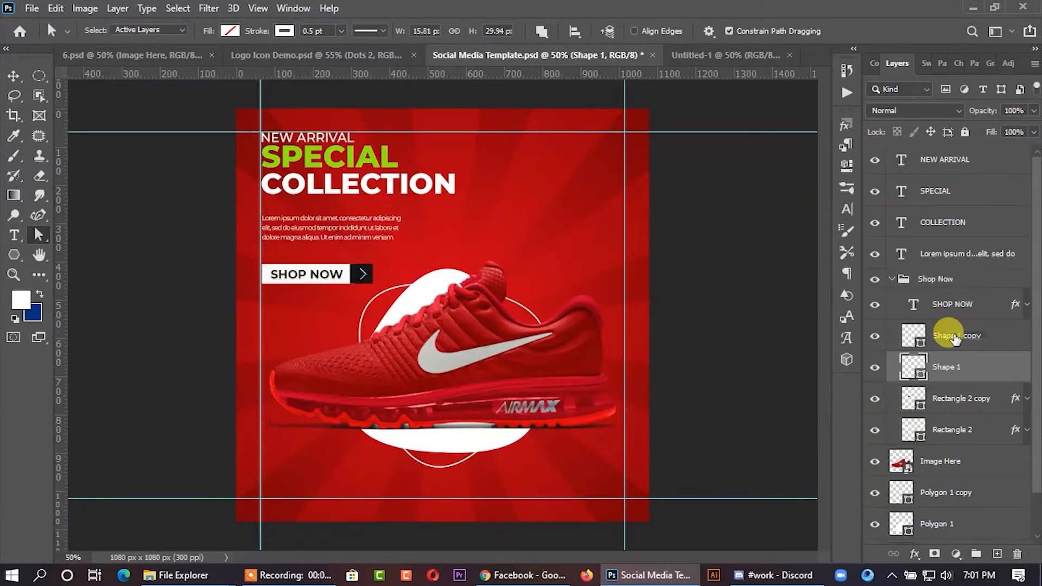
- Give the second chevron, Shape 1 copy, a matching white stroke
double_click(953, 336)
left_click(1013, 327)
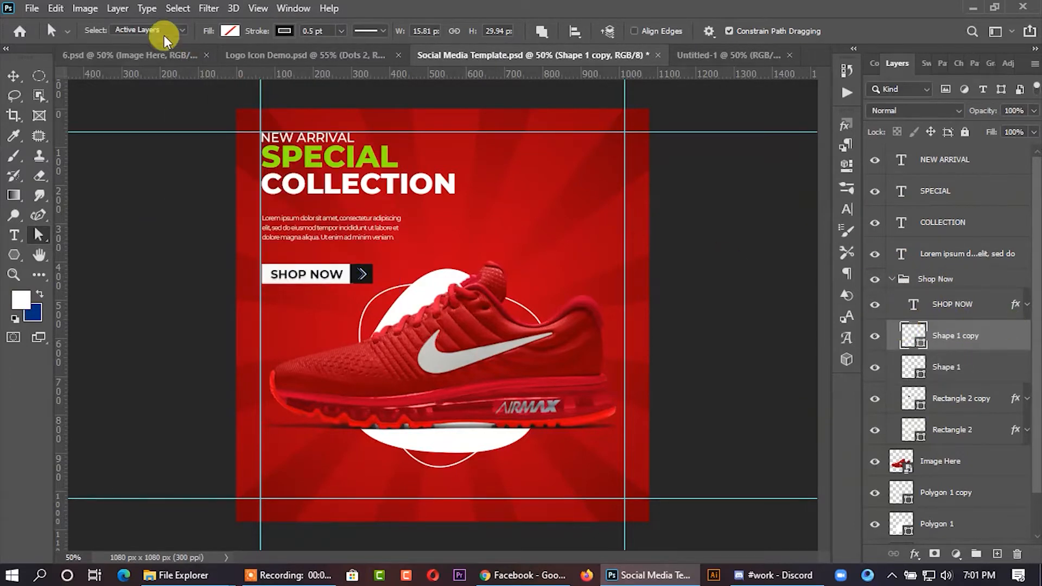
left_click(285, 31)
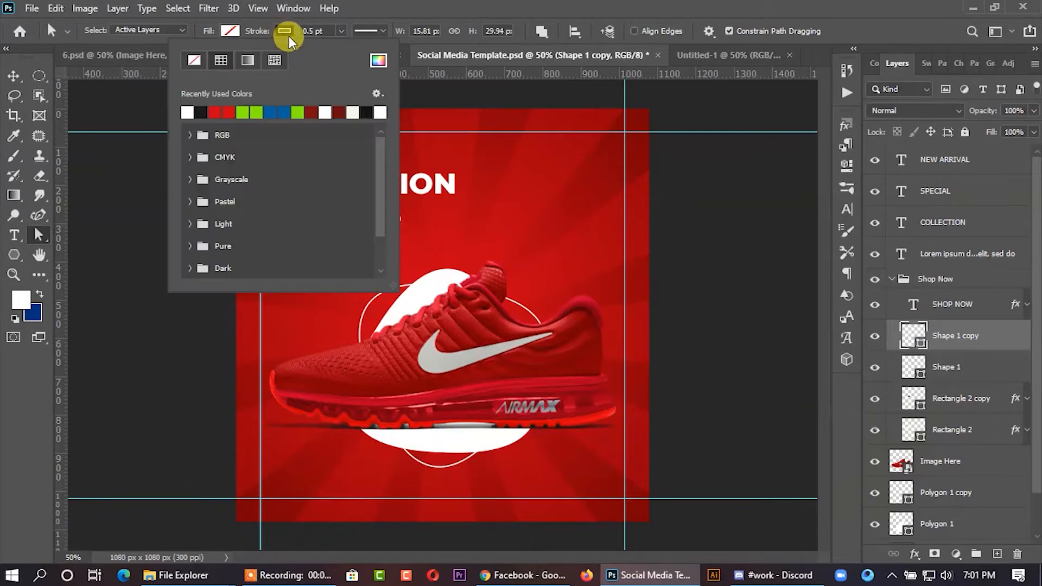
left_click(187, 112)
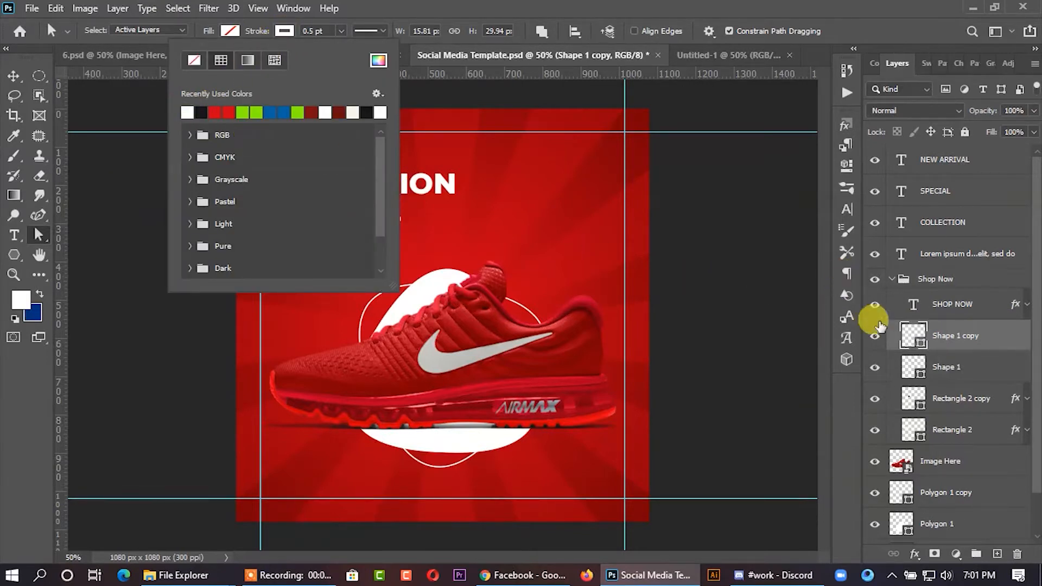
- Collapse the Shop Now layer group and switch to the Move tool
left_click(960, 338)
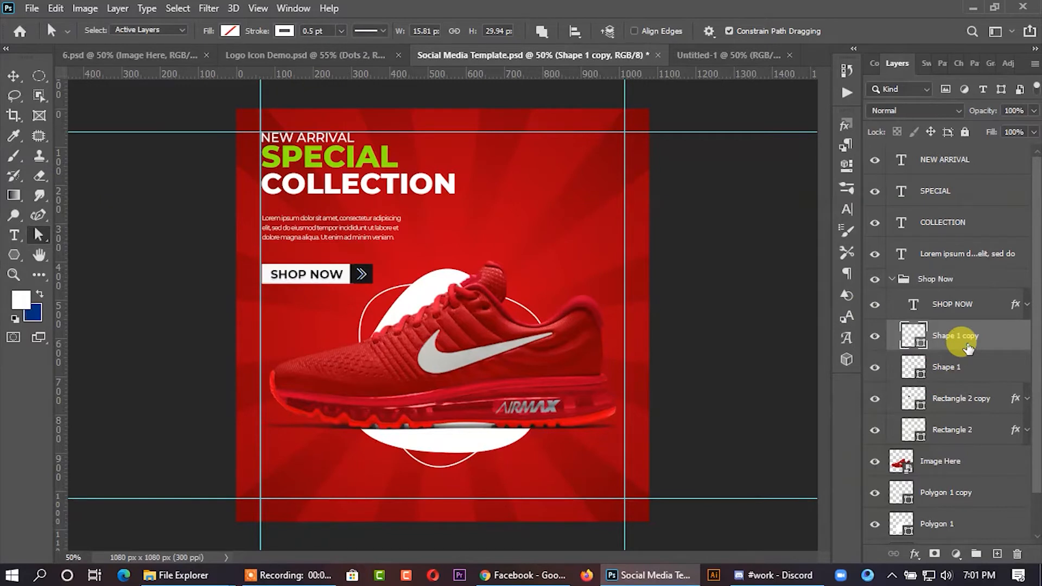
left_click(892, 280)
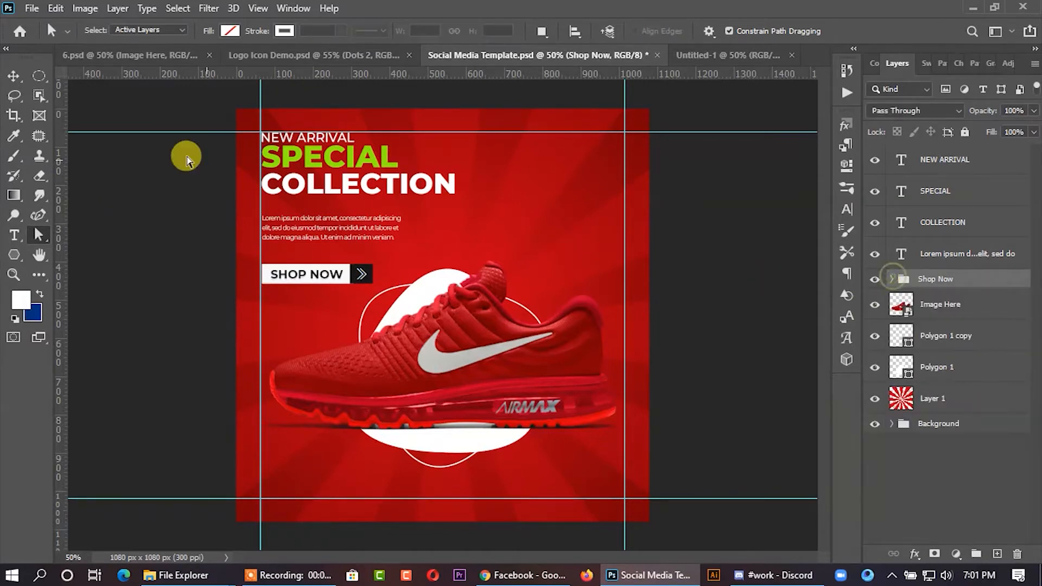
left_click(14, 79)
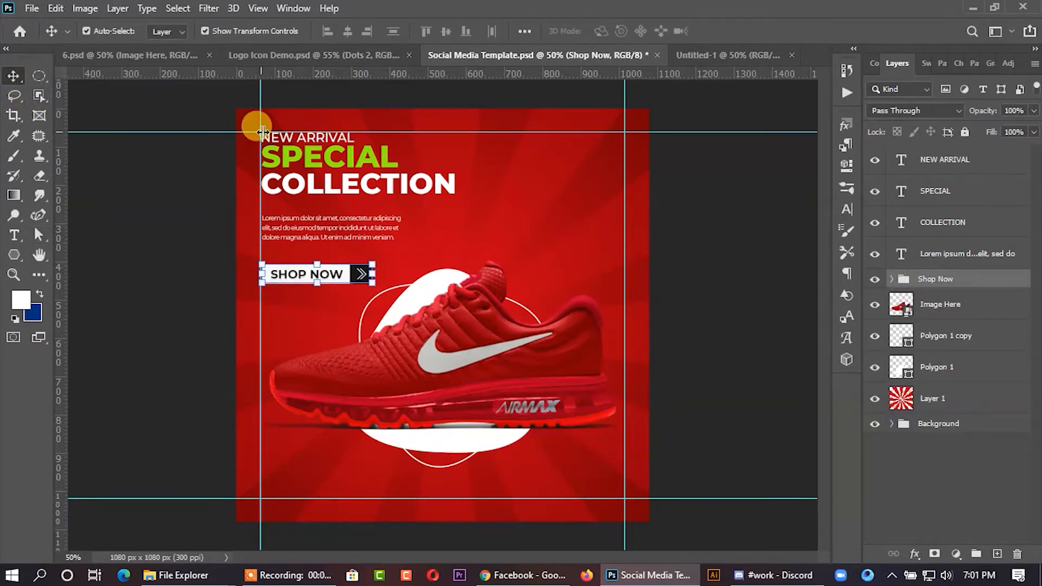
- Change the text colour of the SPECIAL headline to white #ffffff and deselect it
left_click(324, 159)
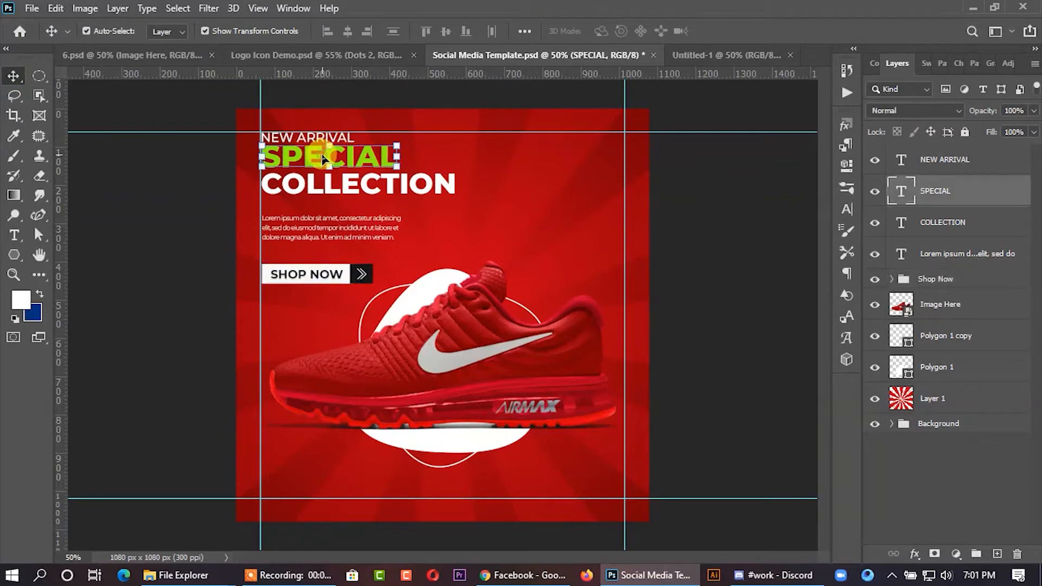
left_click(847, 209)
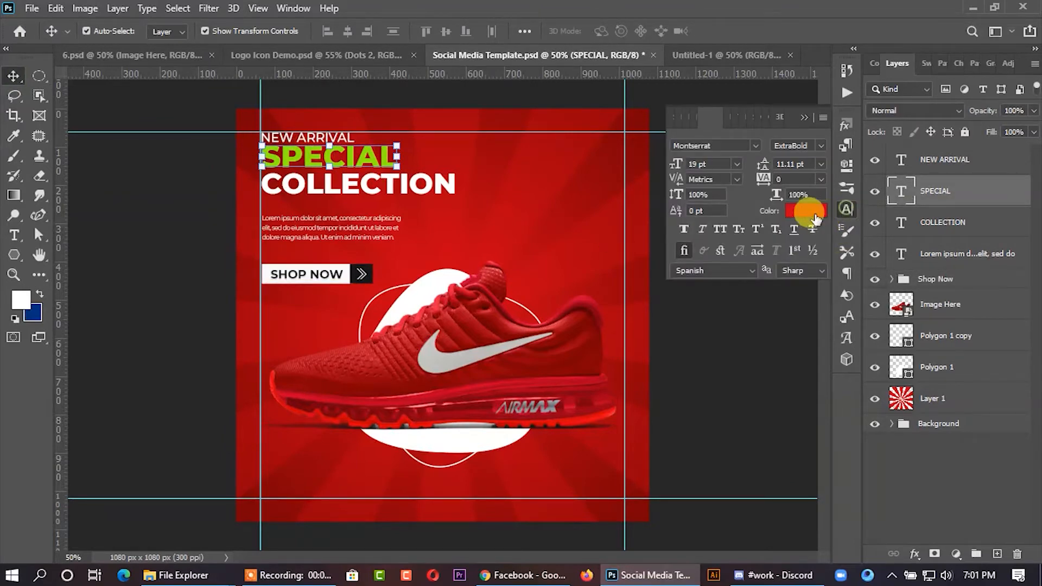
left_click(804, 211)
left_click_drag(679, 320, 622, 279)
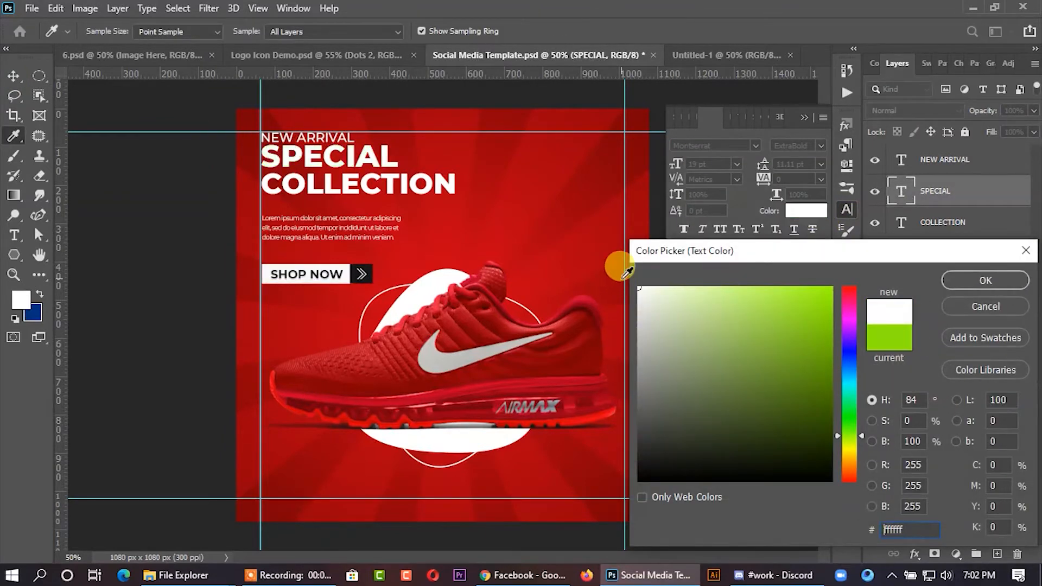
left_click(986, 281)
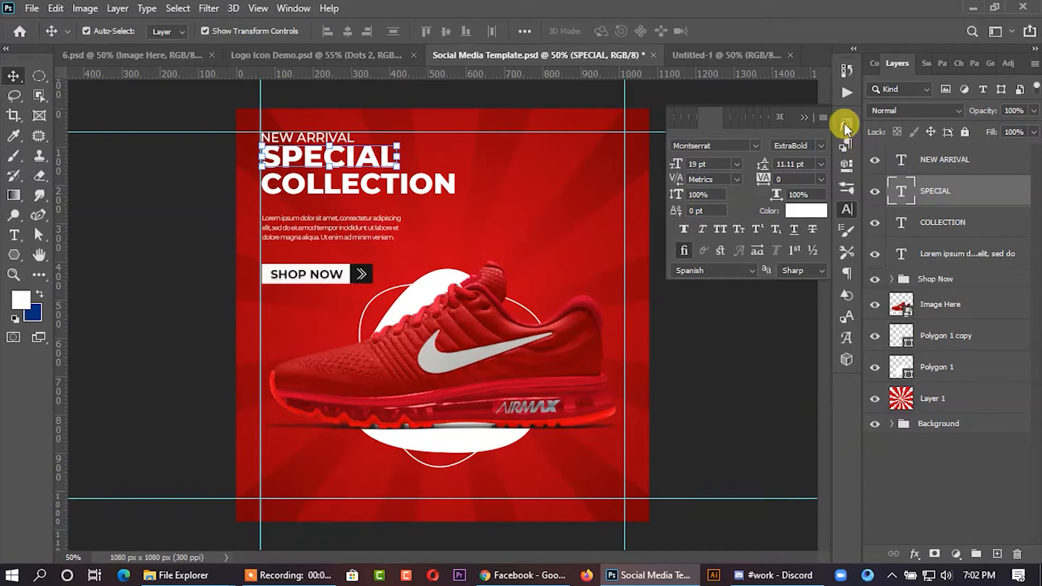
left_click(808, 115)
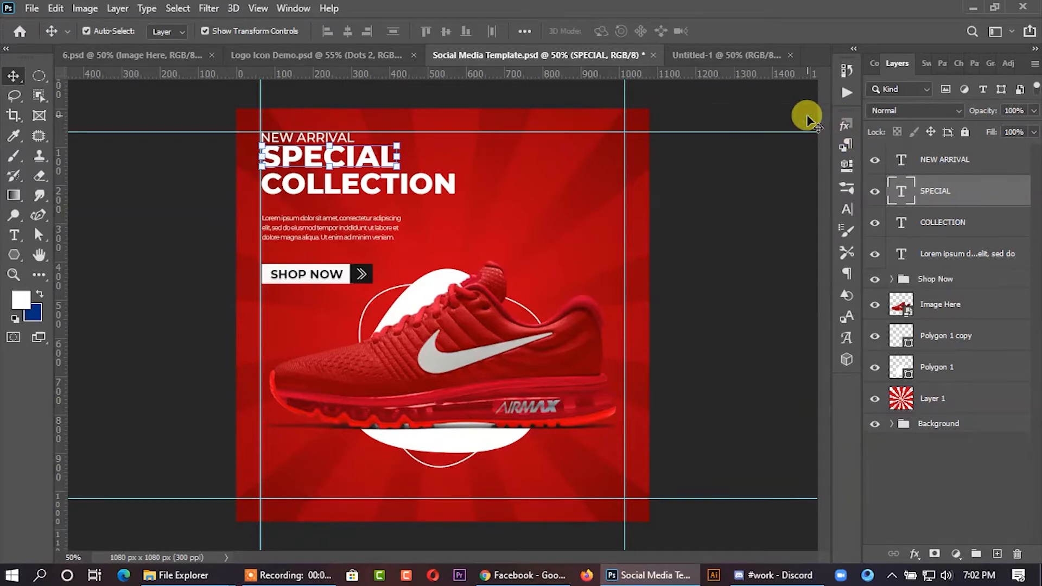
left_click(692, 296)
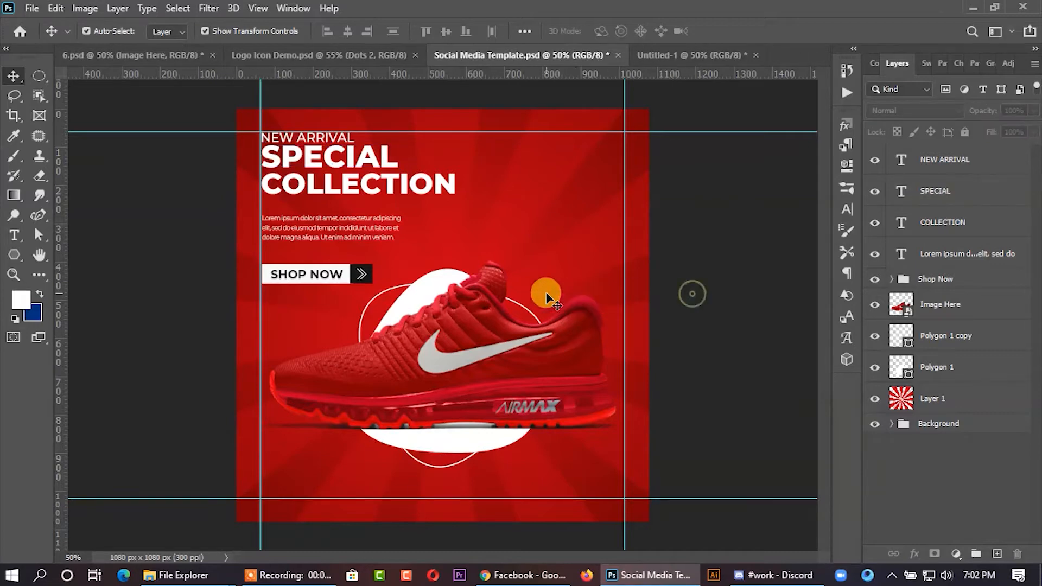
- Copy the LOGO HERE placeholder from Logo Icon Demo.psd into Social Media Template.psd, positioned inside the upper-right corner of the margin guides
scroll(545, 285, "down", 1)
left_click(266, 60)
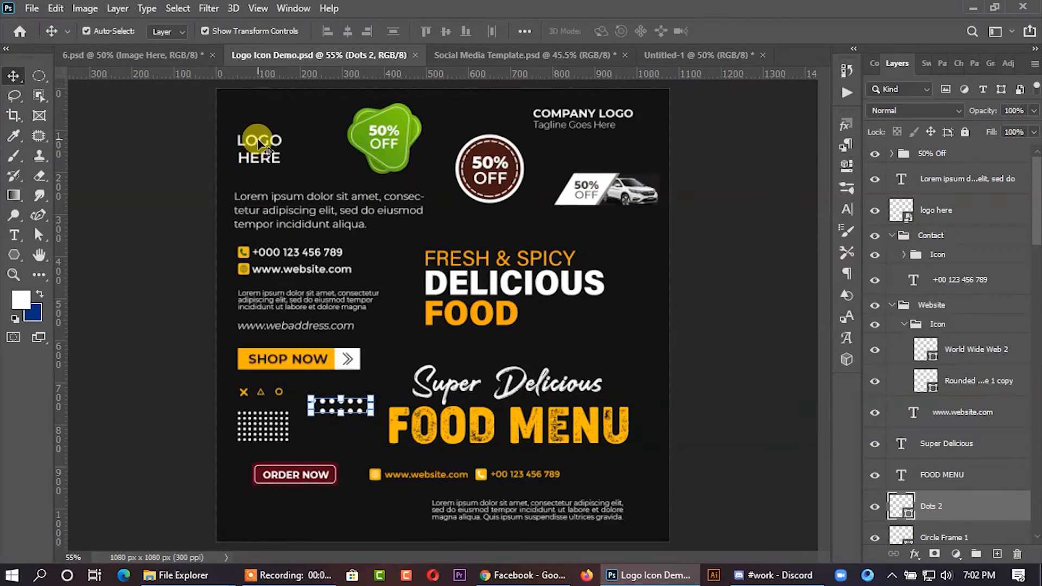
left_click_drag(260, 144, 563, 104)
left_click_drag(594, 155, 602, 163)
scroll(628, 170, "up", 3)
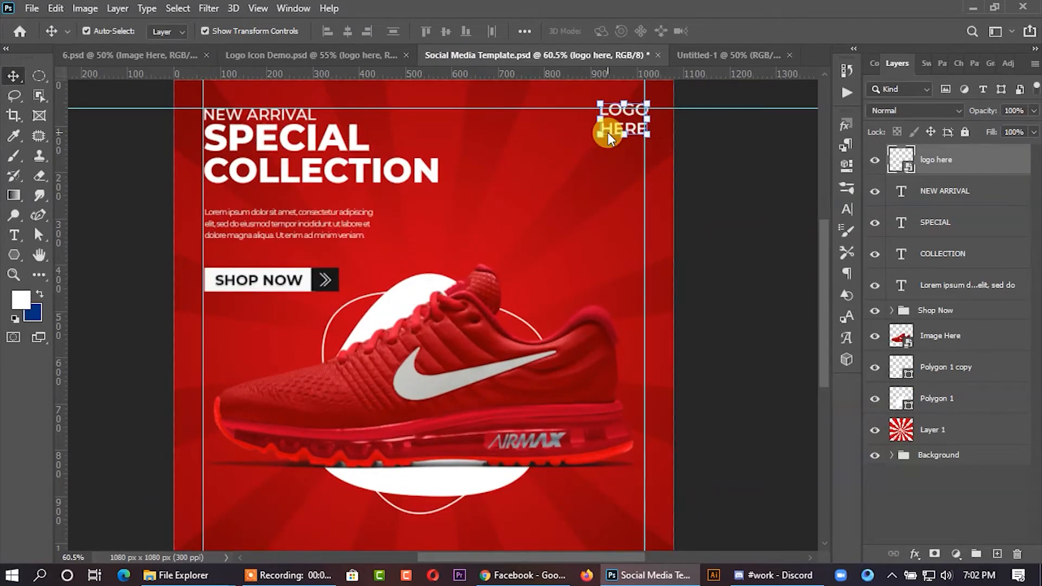
left_click_drag(608, 133, 609, 134)
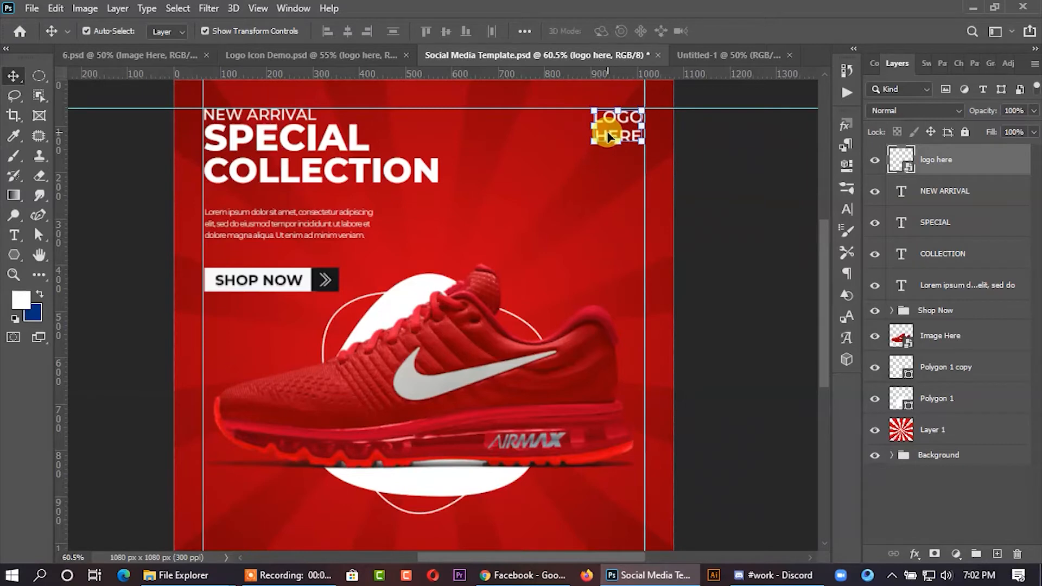
left_click(766, 144)
scroll(675, 145, "down", 4)
scroll(657, 165, "down", 2)
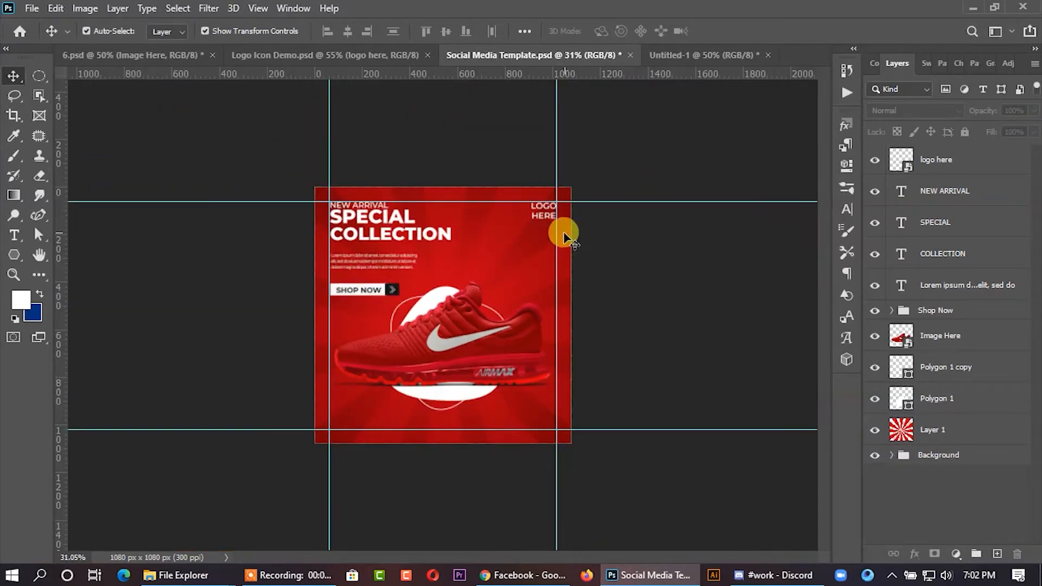
- Copy the Contact and Website groups of the bottom contact line from Logo Icon Demo.psd into the lower-left area of Social Media Template.psd
left_click(301, 57)
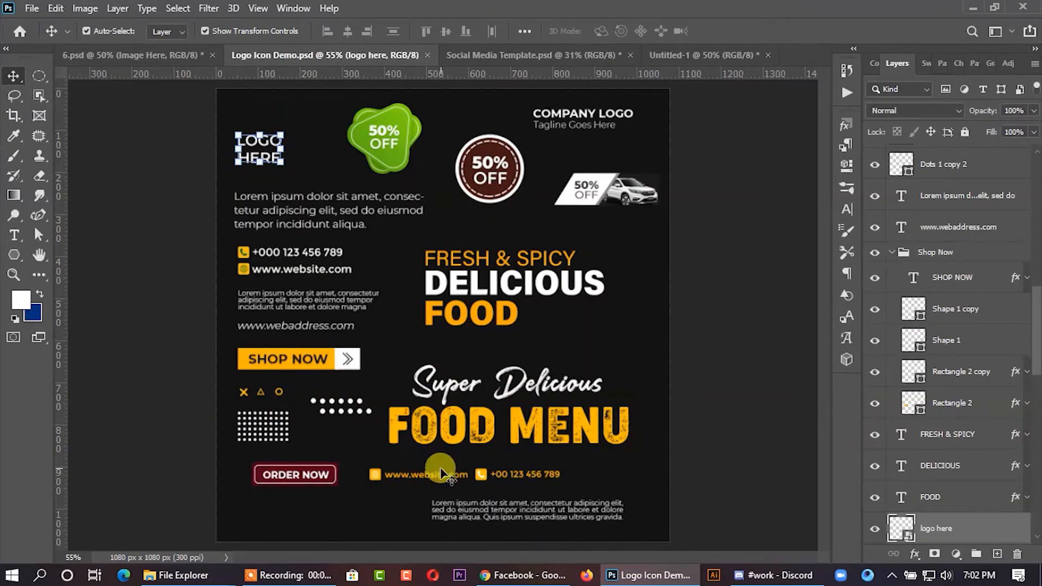
left_click(436, 483)
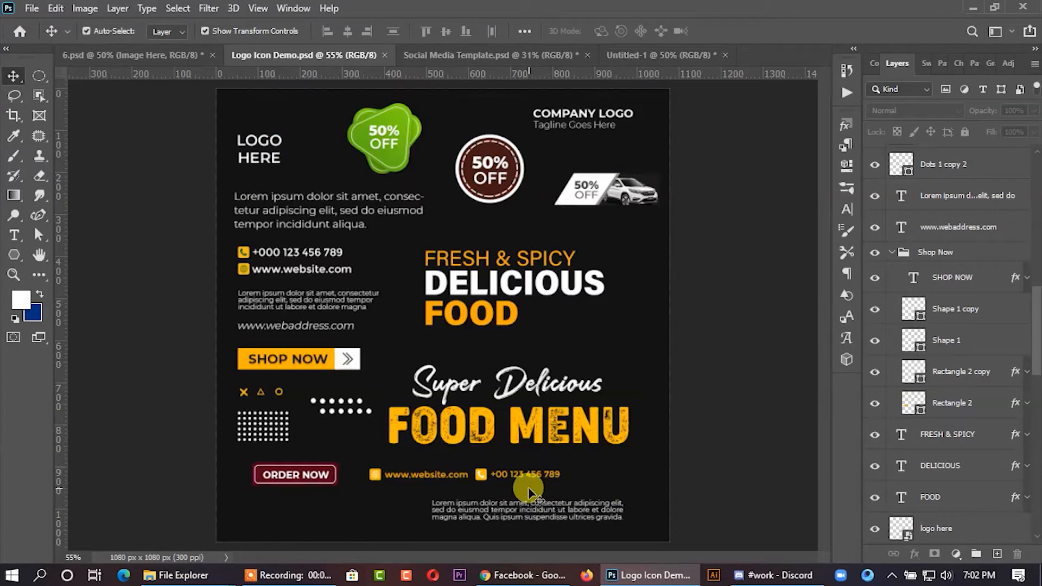
left_click(521, 480)
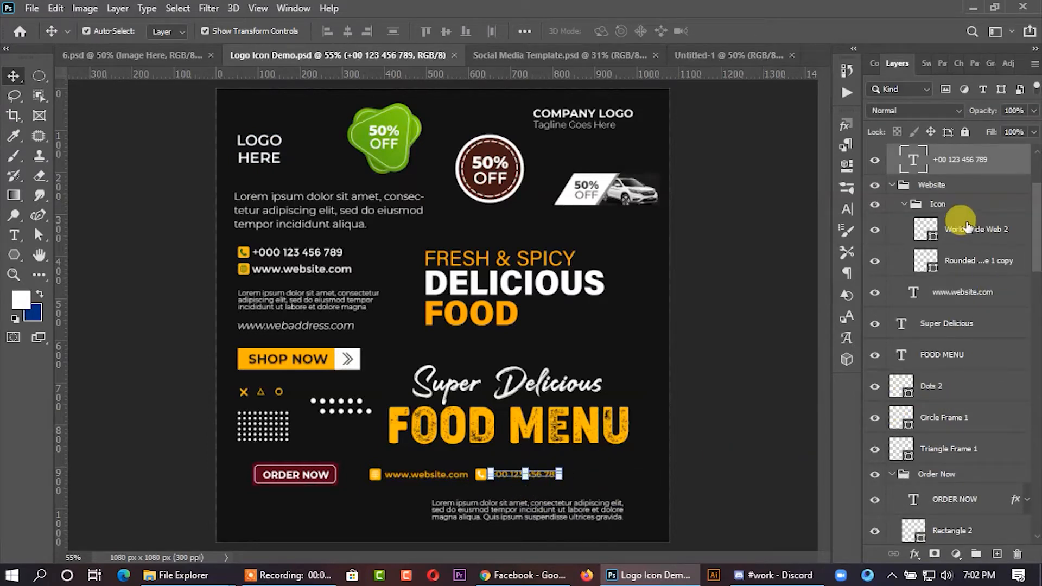
scroll(950, 217, "up", 2)
scroll(945, 198, "up", 1)
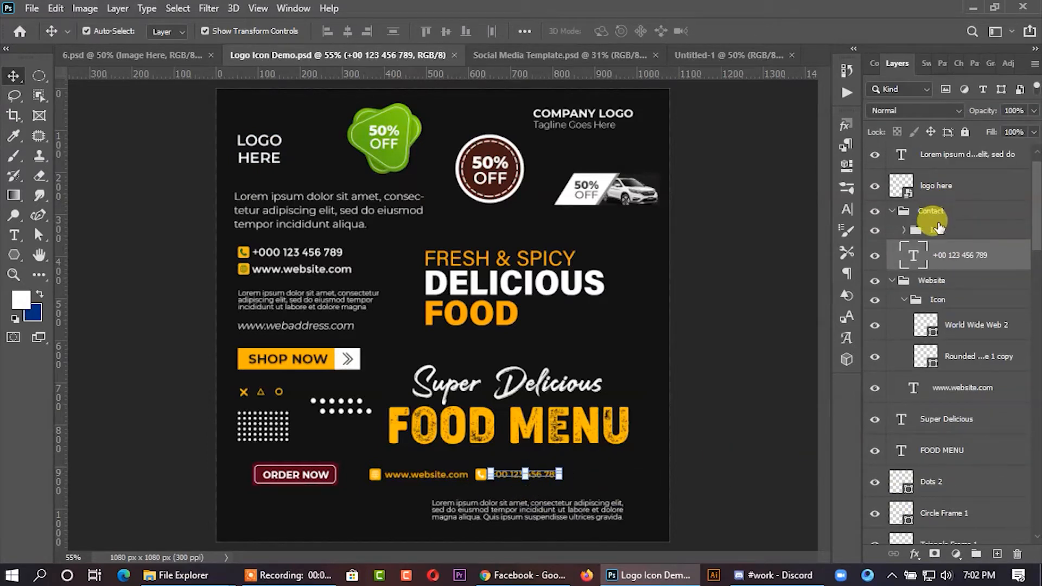
left_click(929, 212)
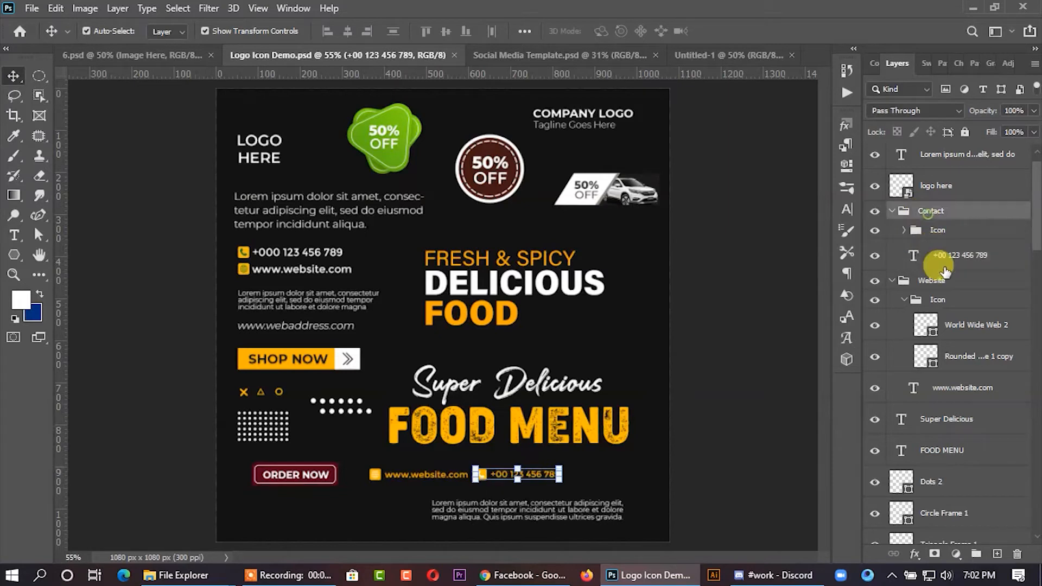
left_click(936, 395, "shift")
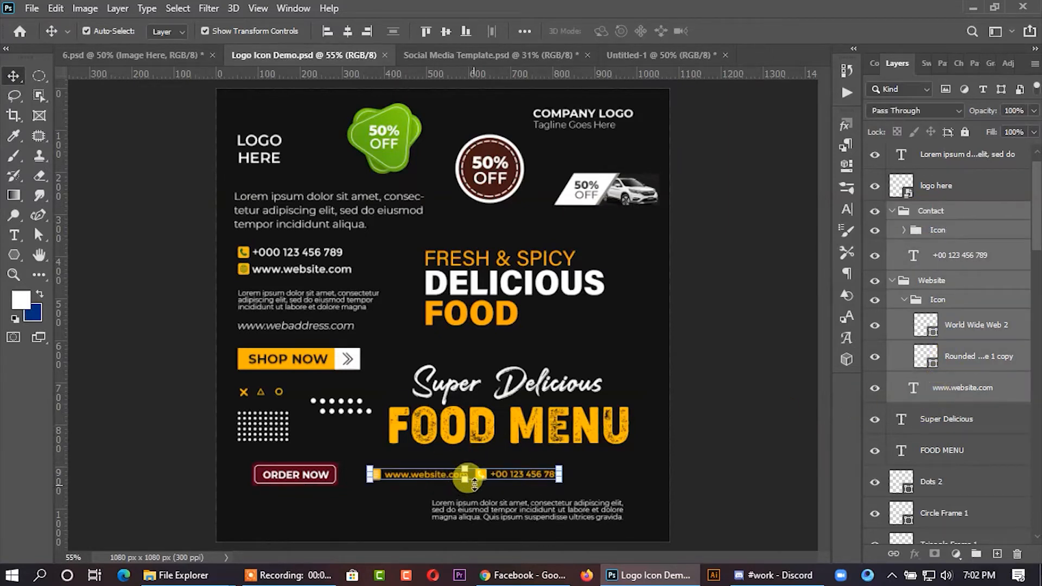
left_click_drag(514, 478, 378, 423)
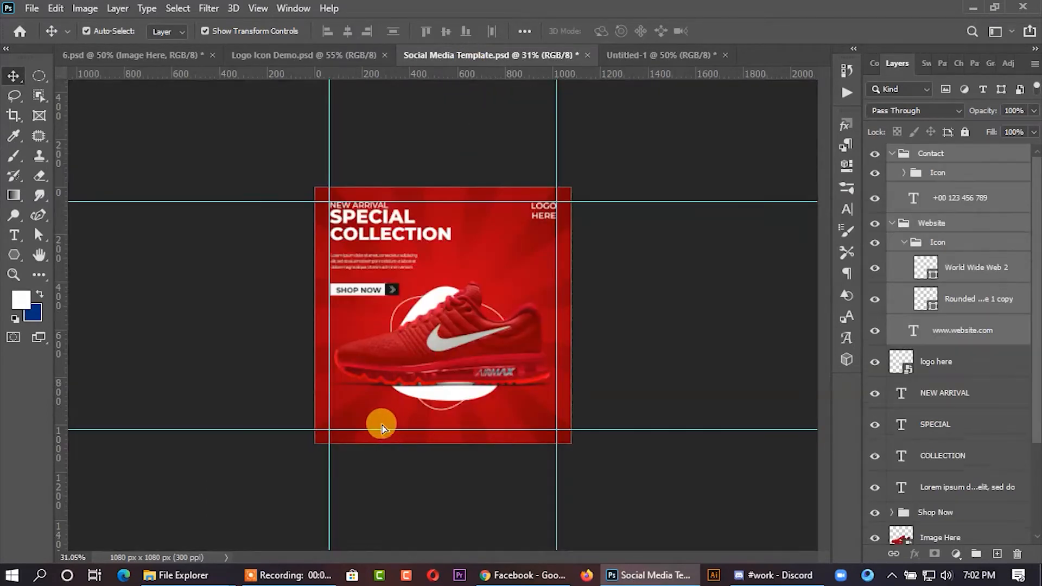
- Nudge the Contact and Website groups right and down to sit against the left and bottom margin guides, and deselect them
scroll(380, 423, "up", 5)
scroll(392, 418, "down", 1)
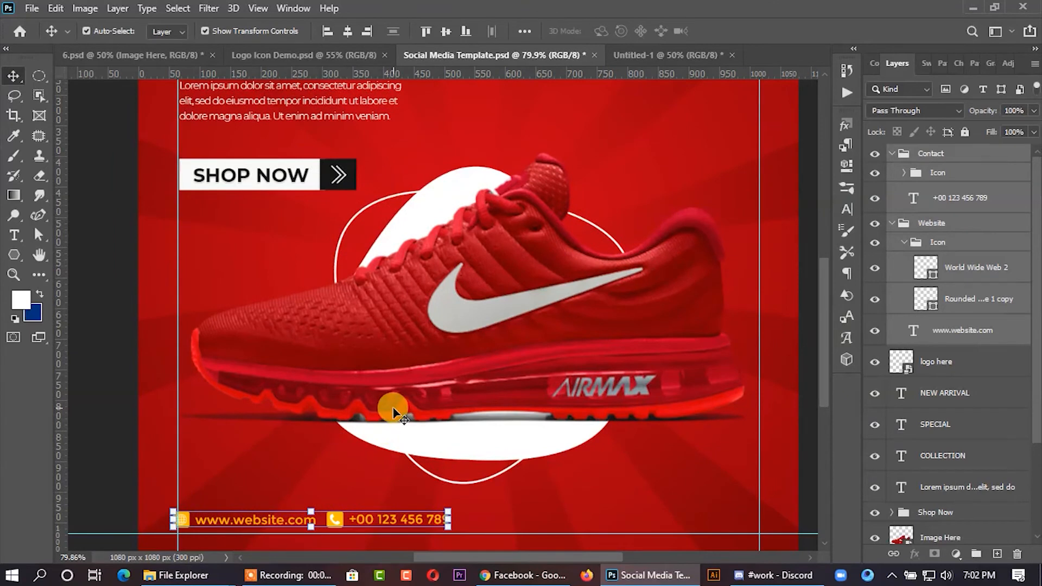
key("Right")
key("Right")
key("Right")
key("Right")
key("Right")
key("Right")
key("Right")
key("Right")
key("Right")
key("Down")
key("Down")
key("Down")
key("Down")
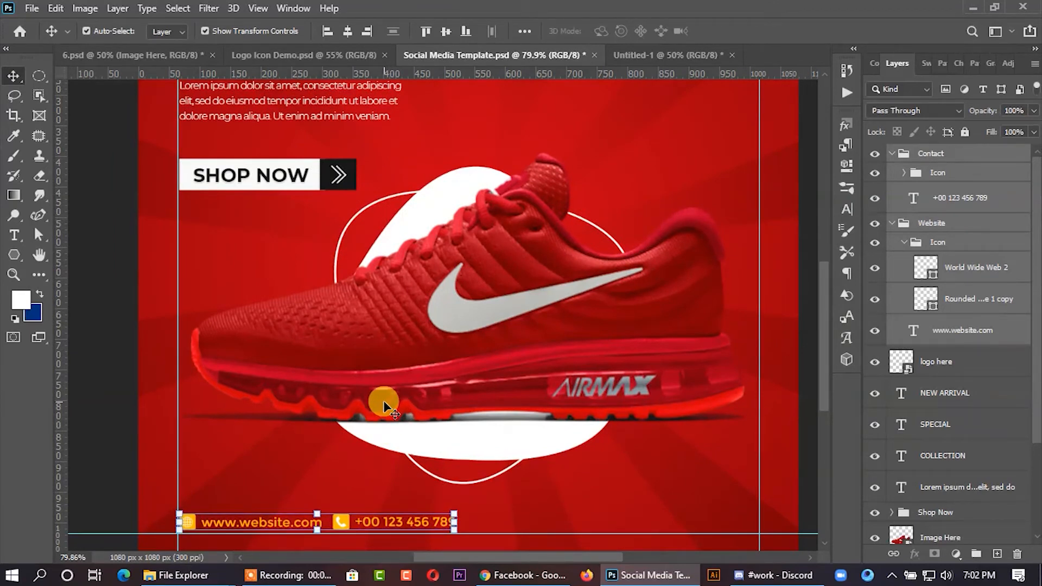
scroll(384, 404, "down", 1)
left_click(85, 396)
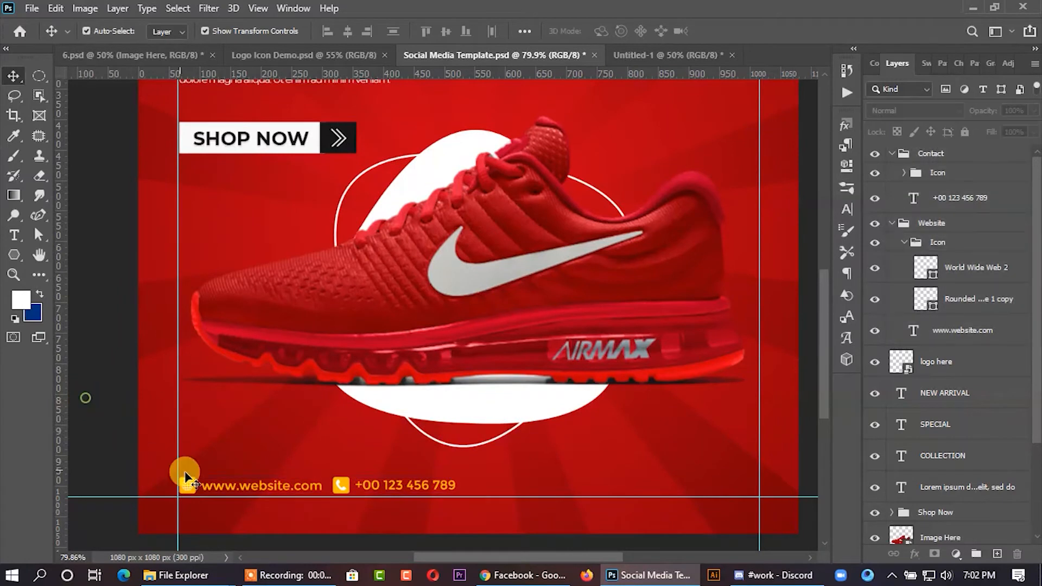
left_click(234, 485)
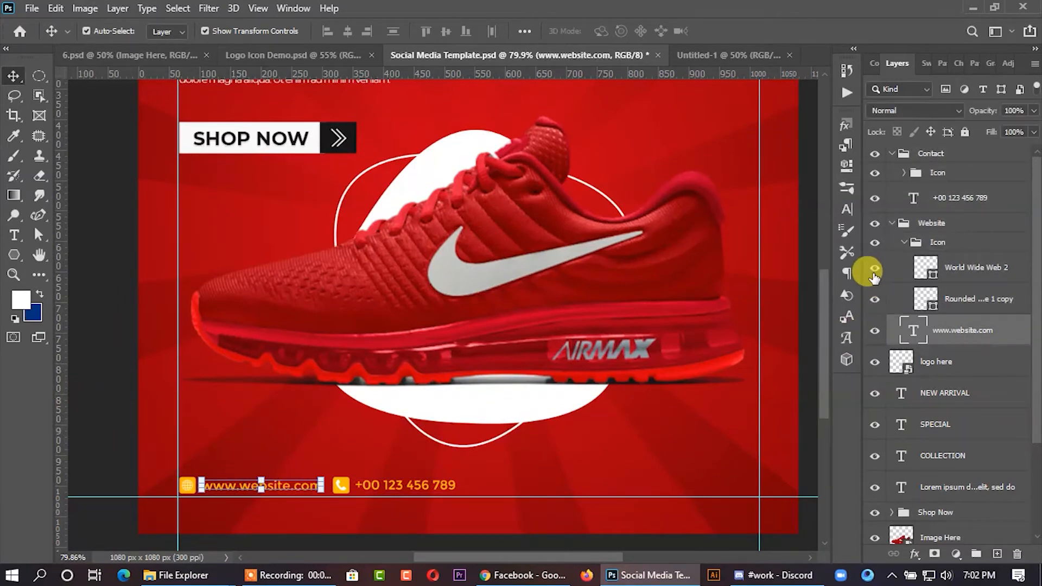
left_click(848, 210)
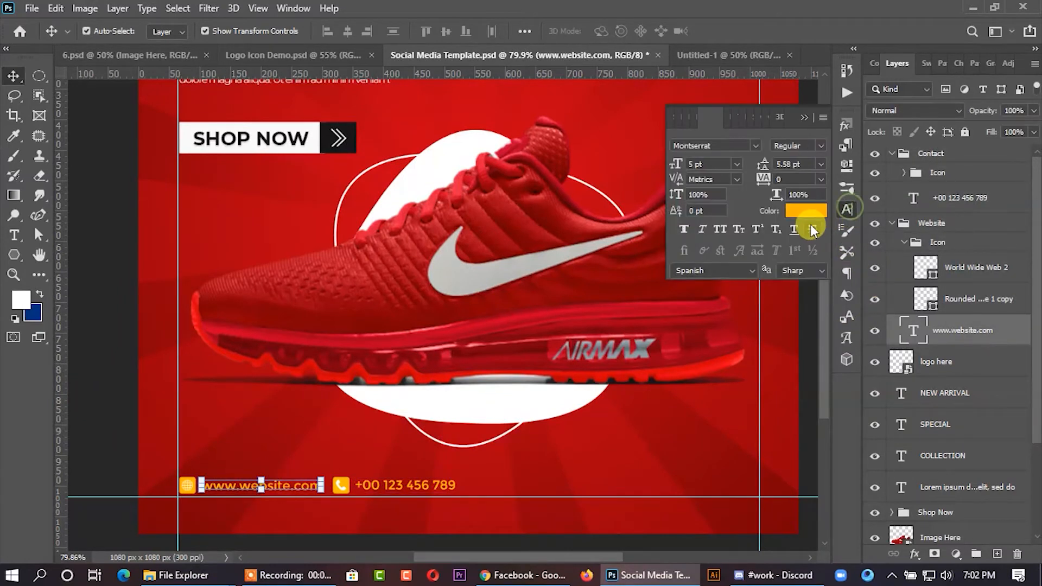
left_click(808, 217)
left_click_drag(717, 303, 610, 282)
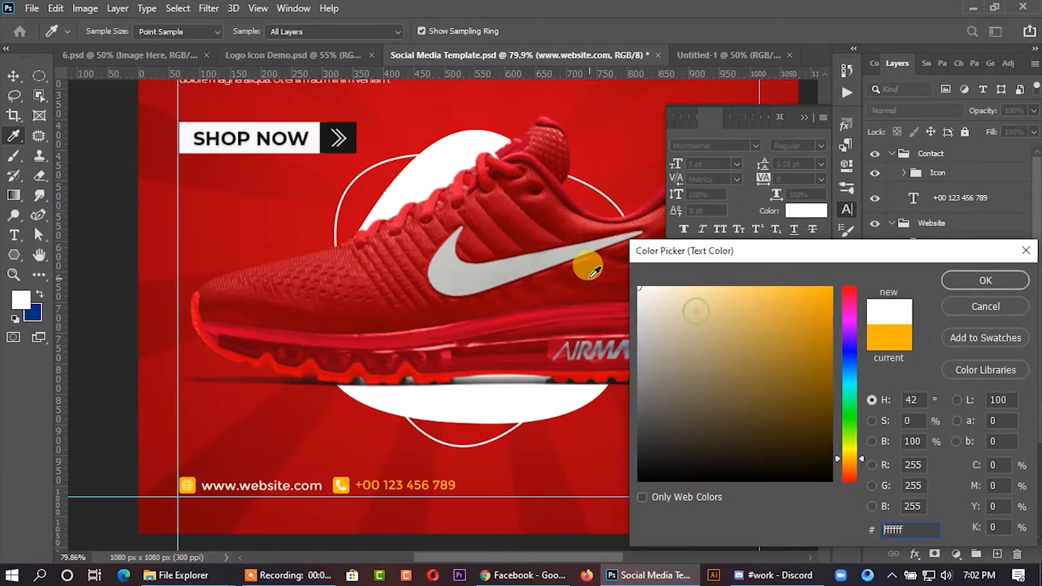
left_click(989, 287)
- Fill the rounded rectangle behind the website's globe icon with white #ffffff
double_click(925, 299)
left_click_drag(691, 310, 624, 274)
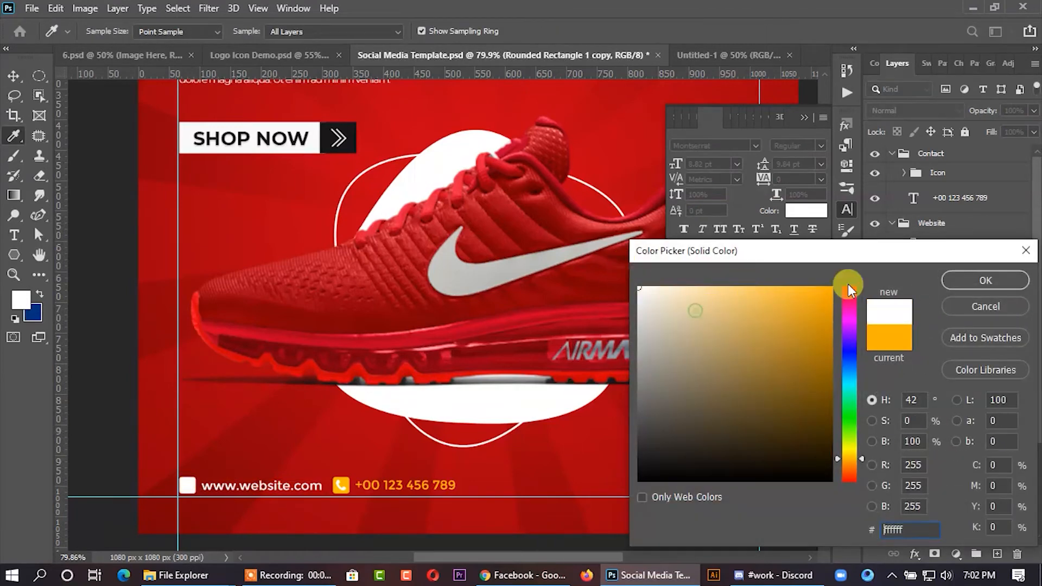
left_click(986, 281)
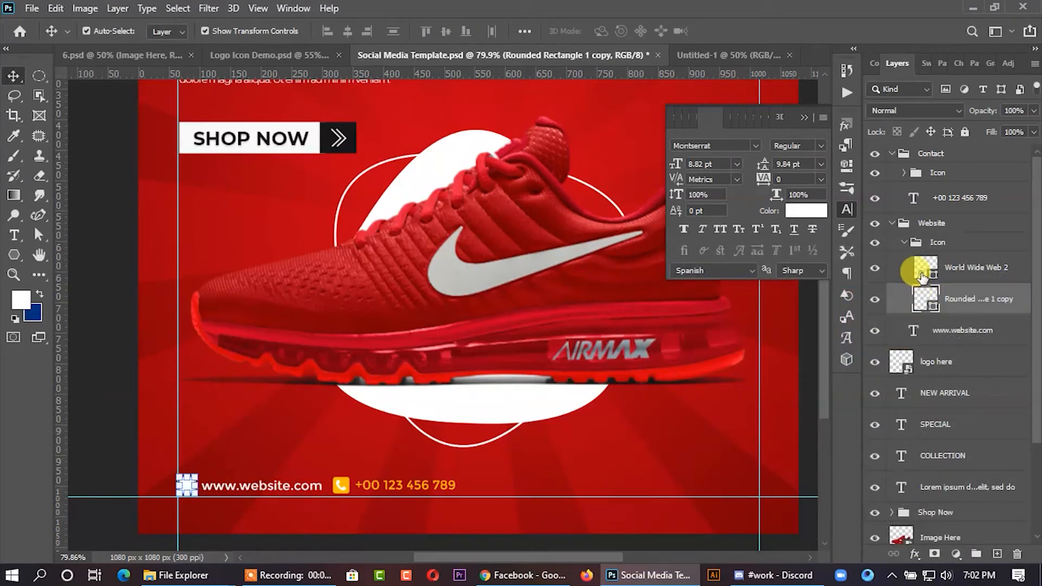
- Recolour the World Wide Web 2 globe shape to dark red #8d010a
double_click(923, 274)
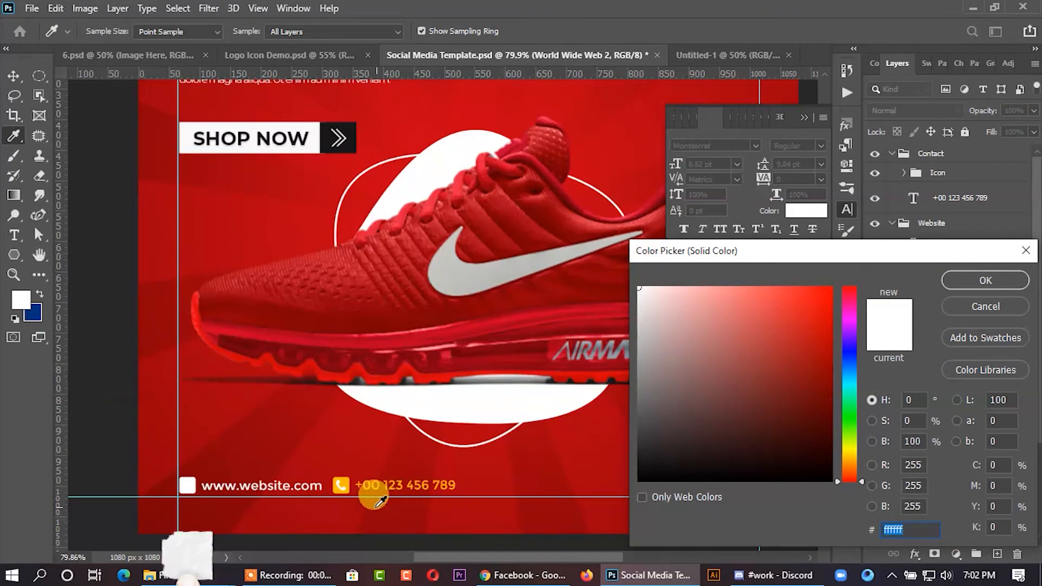
left_click(240, 445)
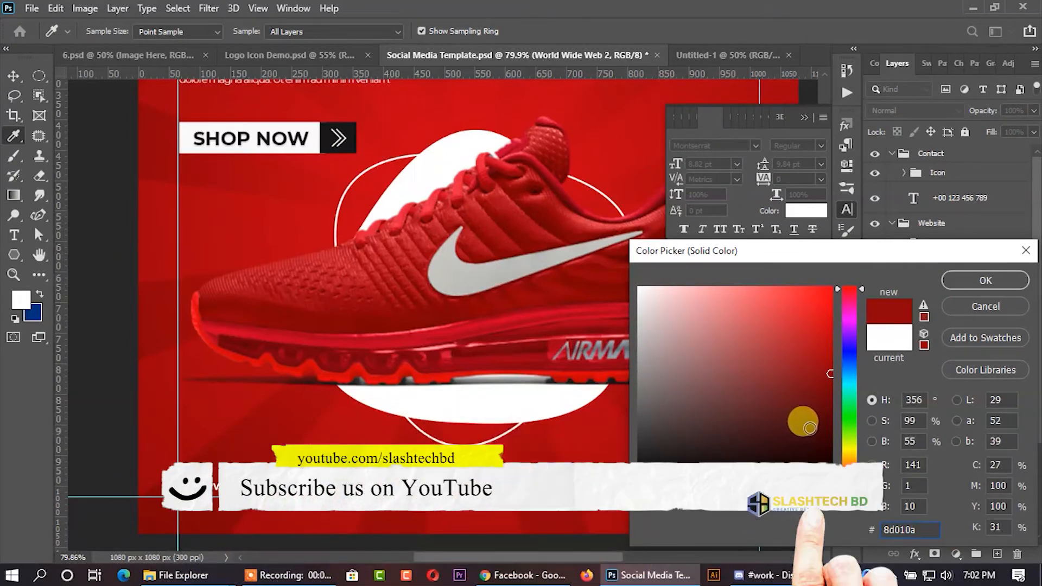
left_click(973, 286)
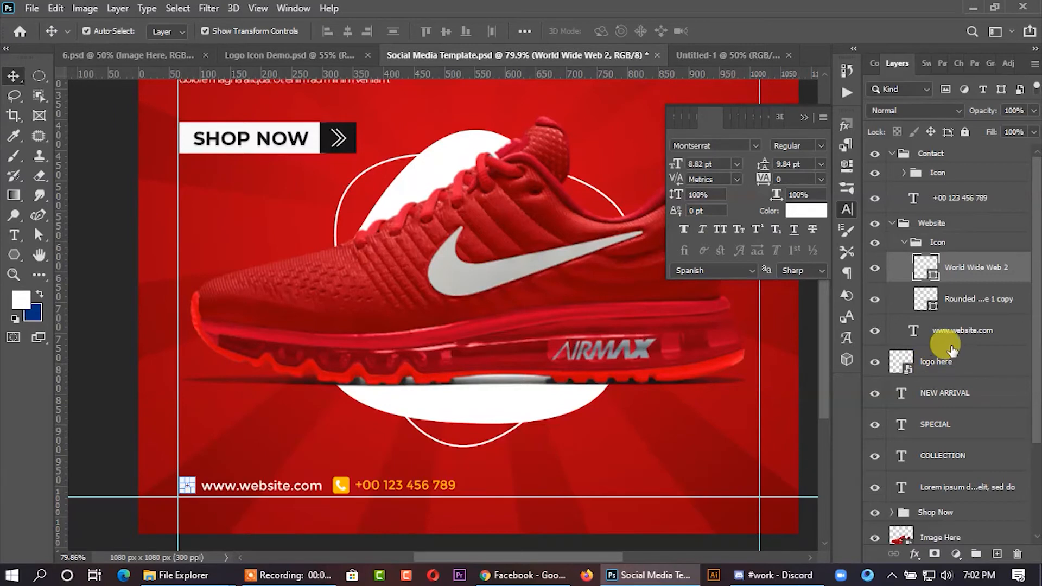
- Change the text colour of the phone number in the Contact group to white #ffffff
left_click(958, 333)
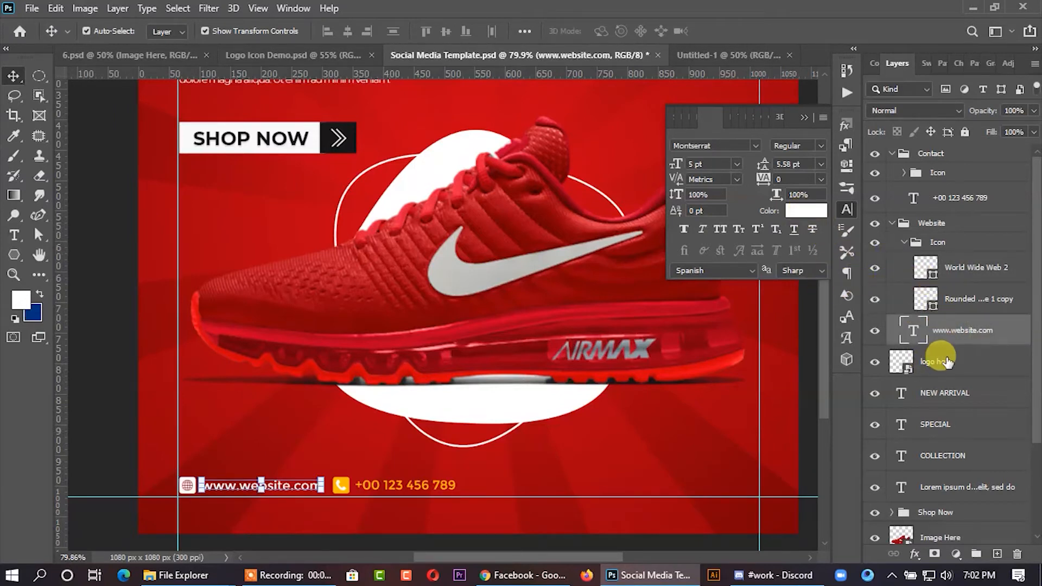
left_click(953, 201)
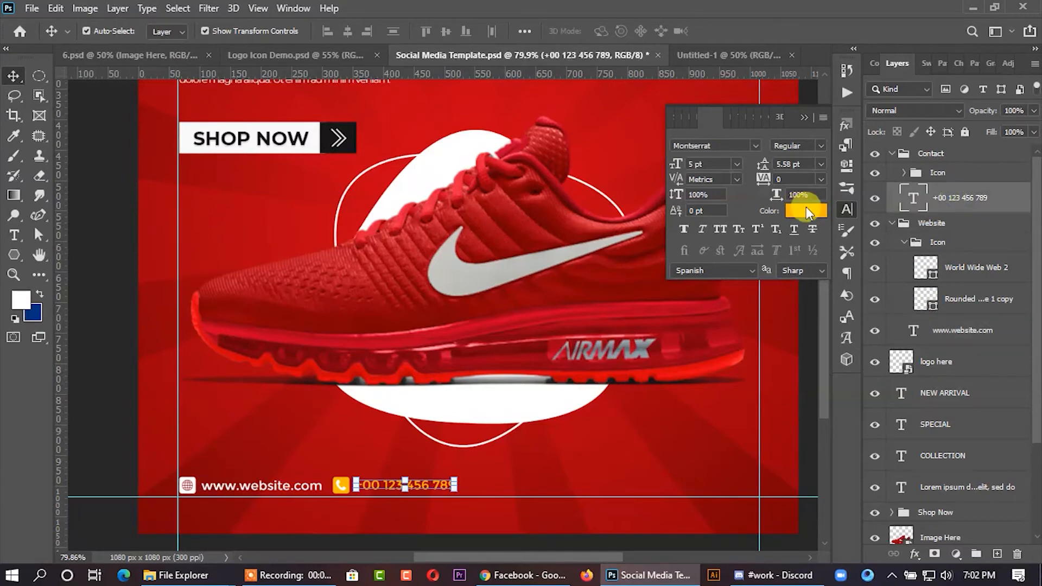
left_click(806, 211)
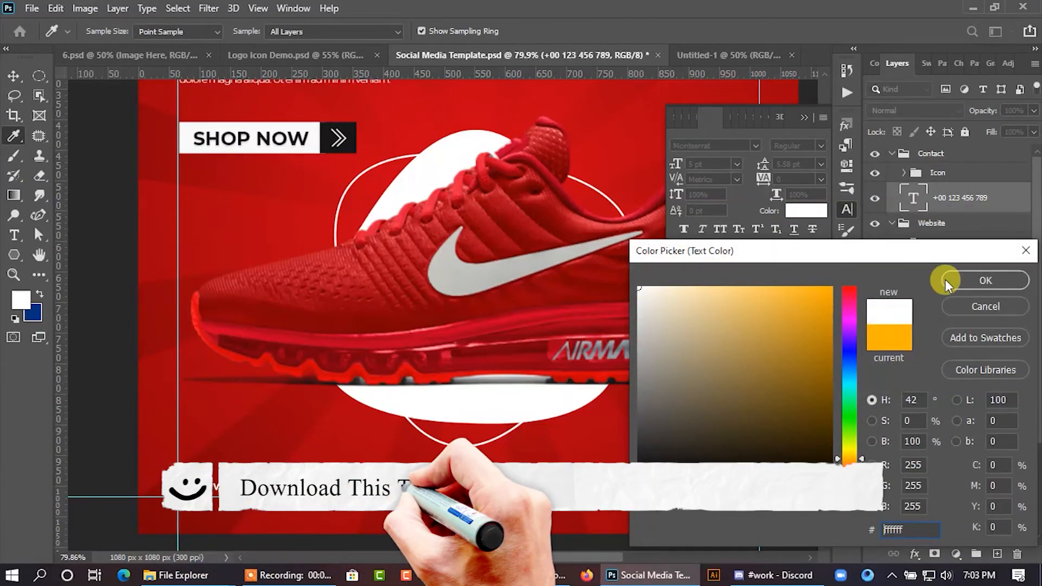
left_click(945, 280)
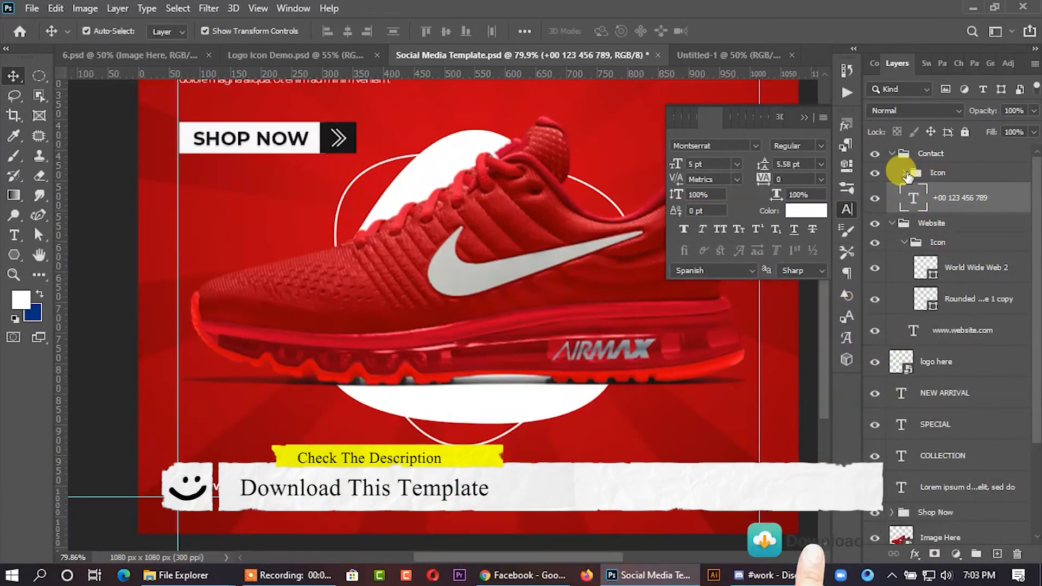
- Expand the Contact group's Icon subgroup and fill the rounded rectangle behind the phone icon with white #ffffff
left_click(904, 172)
double_click(929, 229)
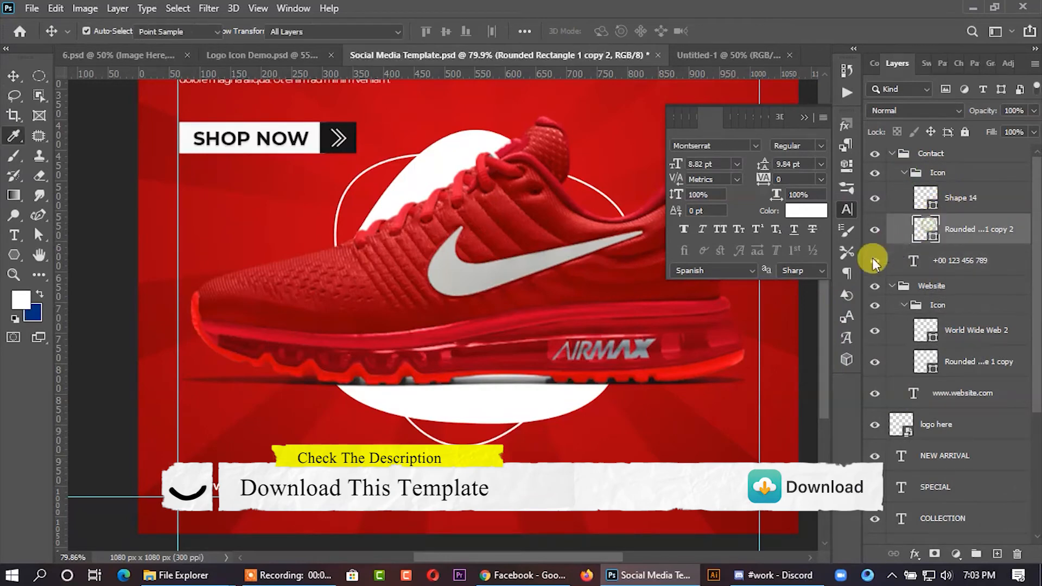
left_click_drag(717, 316, 624, 271)
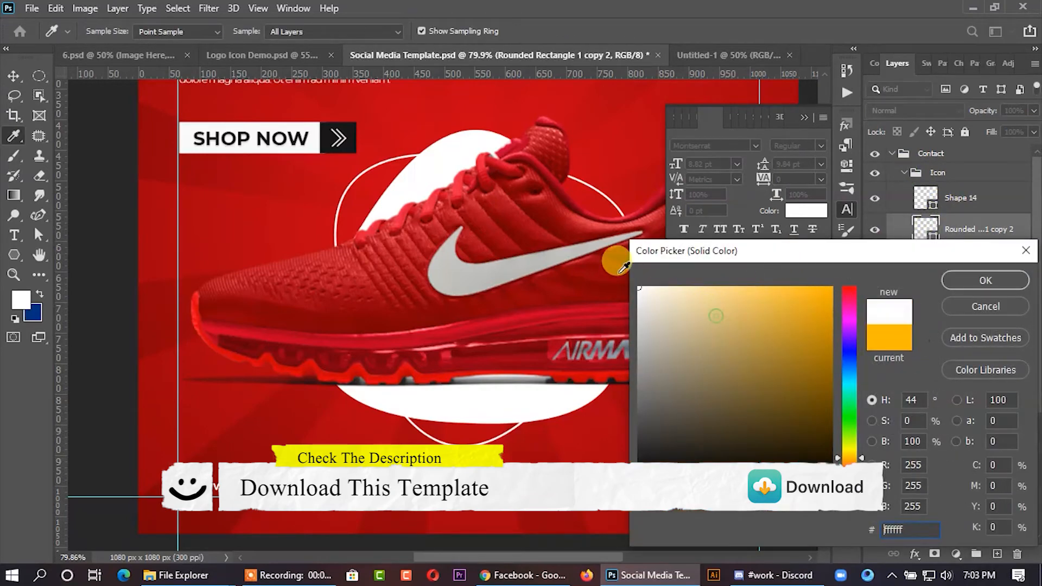
left_click(970, 279)
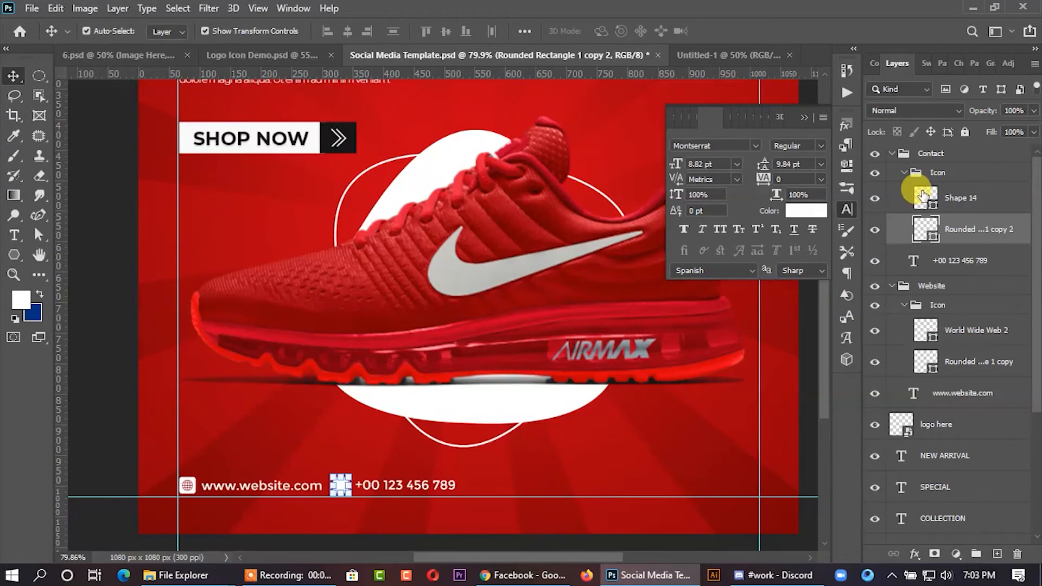
- Recolour the phone handset shape, Shape 14, to dark red #9b010c sampled from the background
double_click(923, 194)
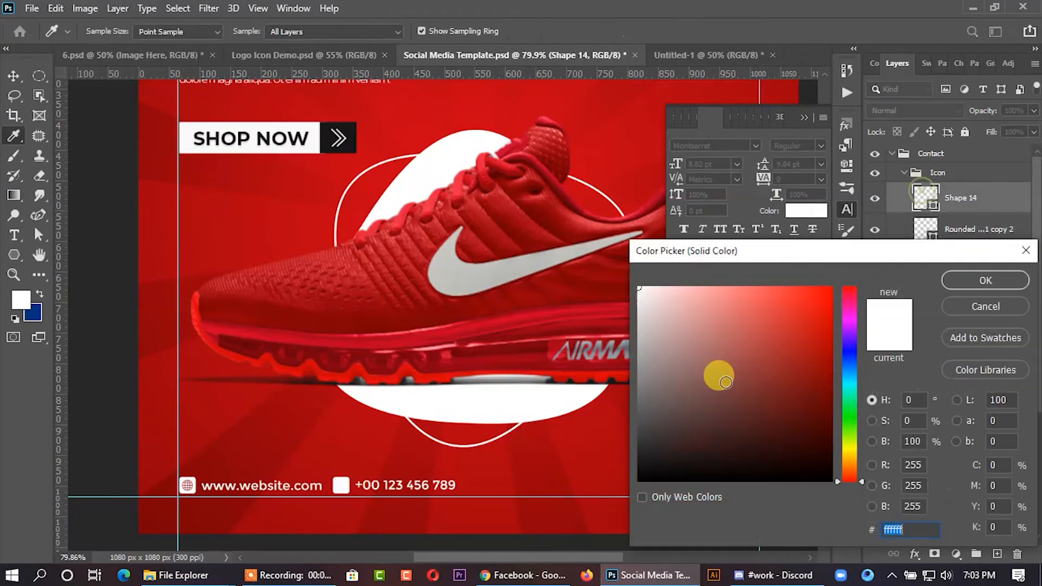
left_click(416, 470)
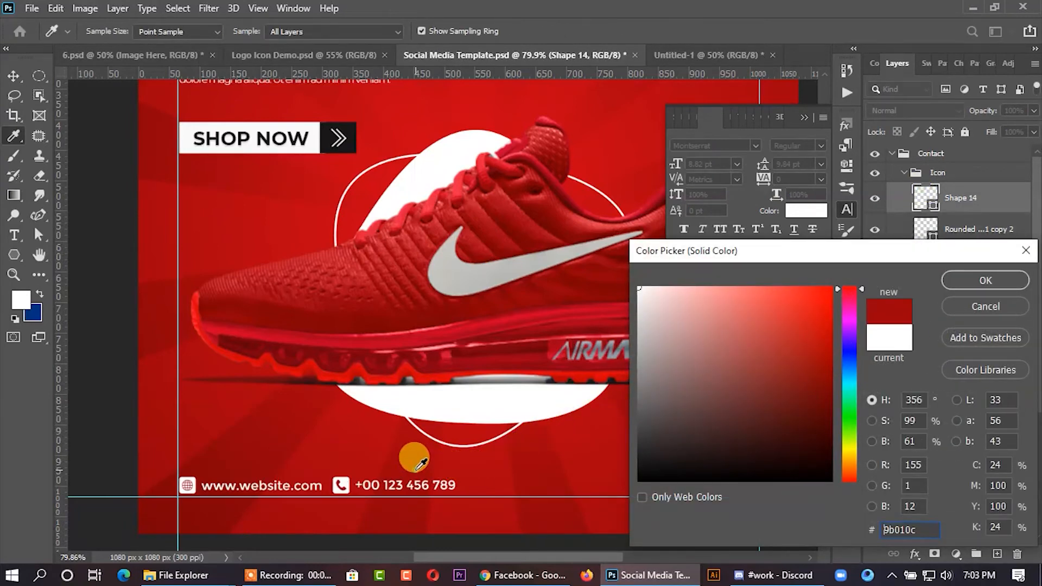
left_click(989, 277)
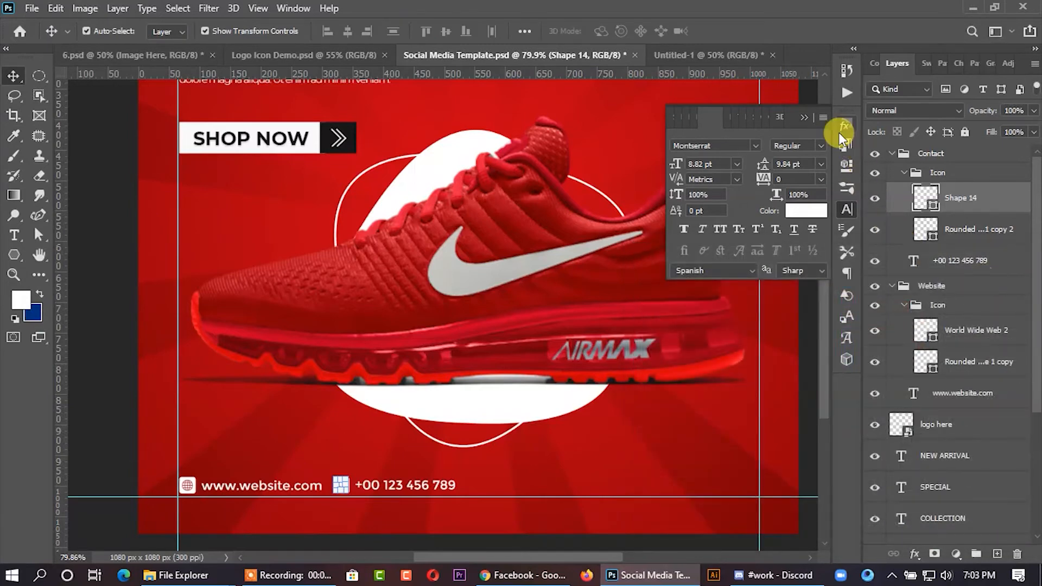
left_click(810, 117)
key("ctrl+minus")
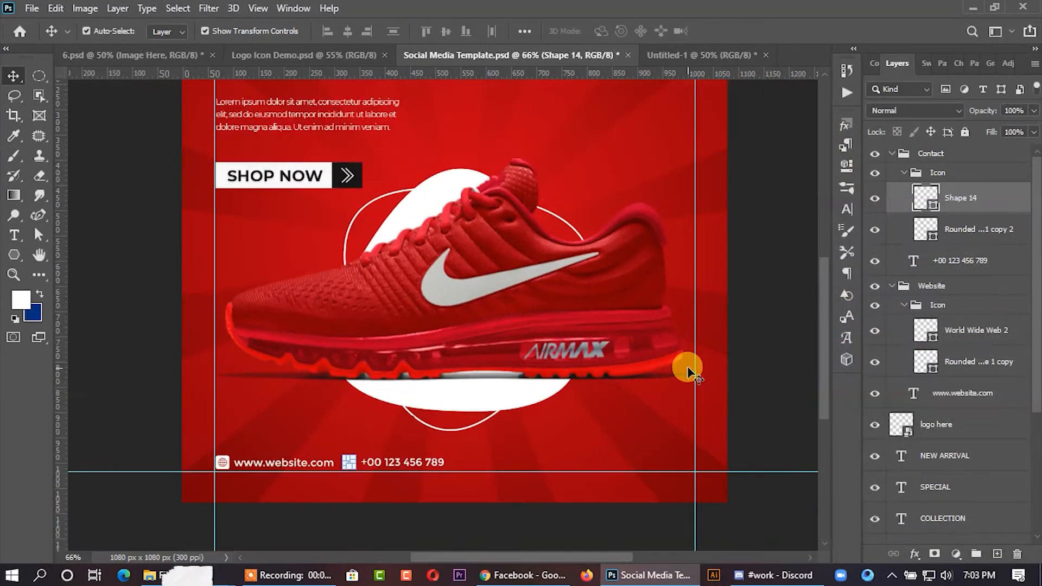
left_click(708, 365)
key("ctrl+0")
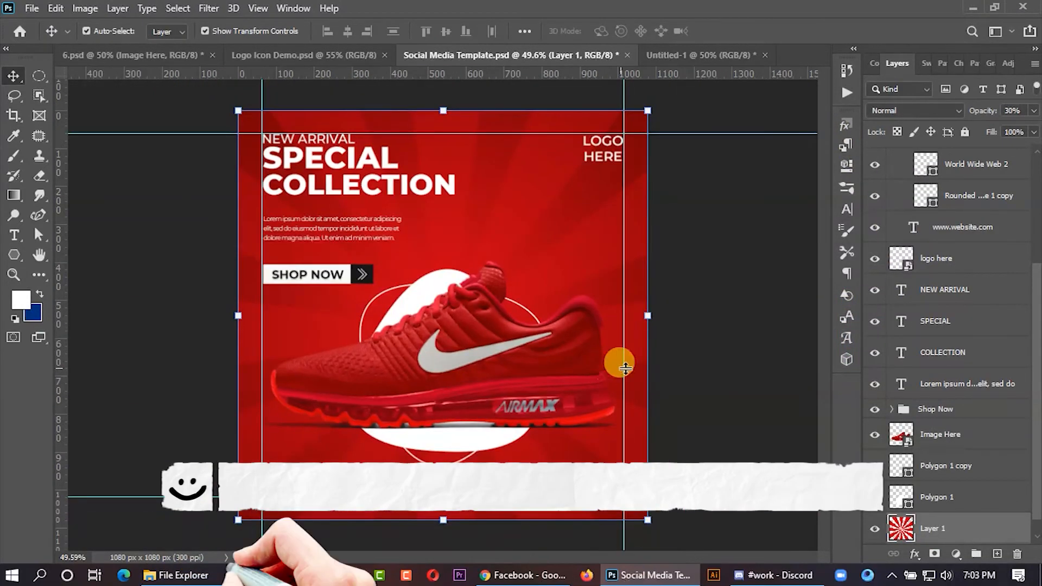
left_click(716, 366)
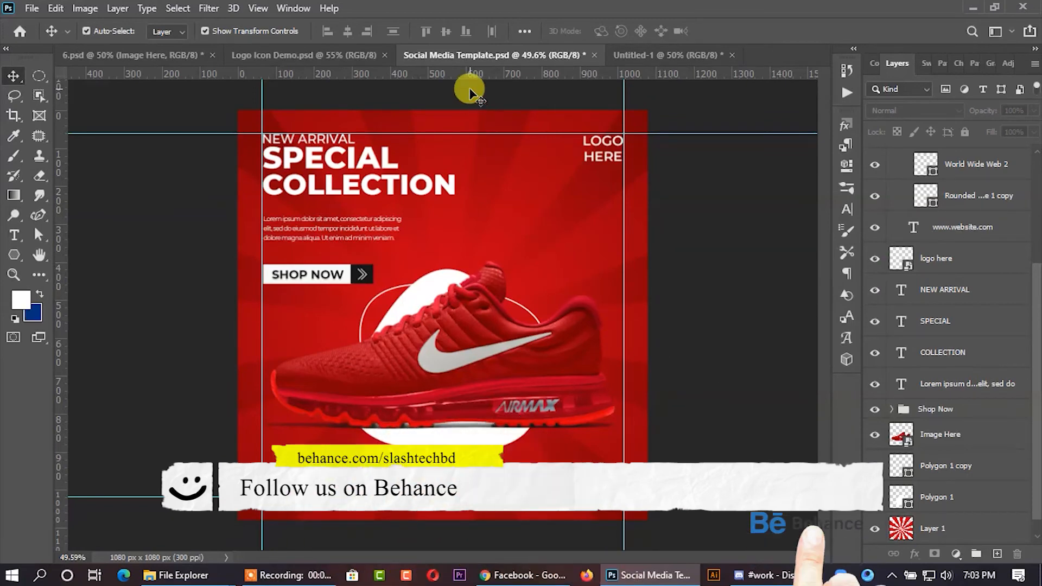
- Copy the green 50% OFF badge group from Logo Icon Demo.psd into Social Media Template.psd, placing it beneath the logo placeholder
left_click(319, 61)
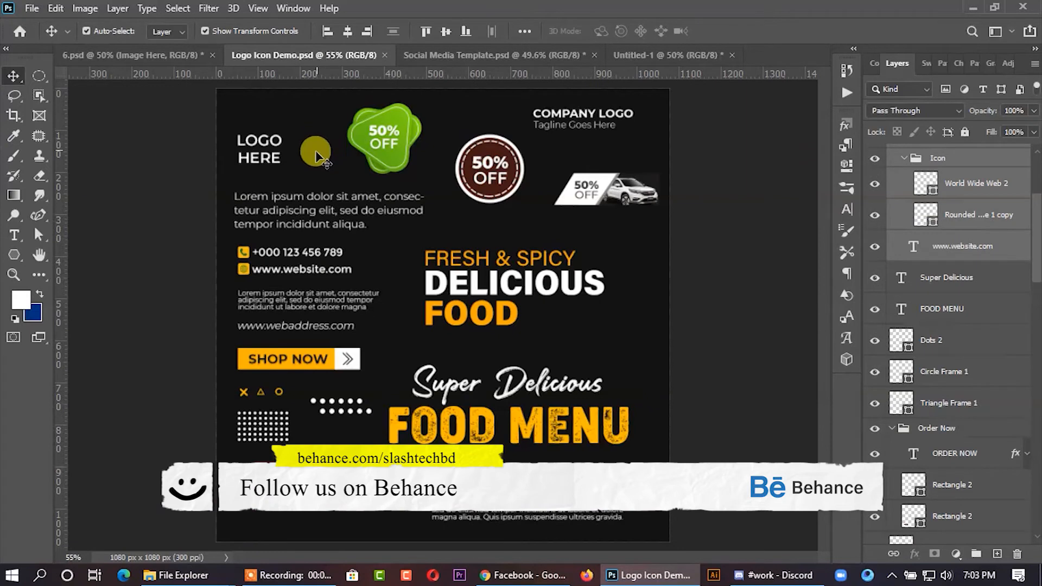
left_click(374, 137)
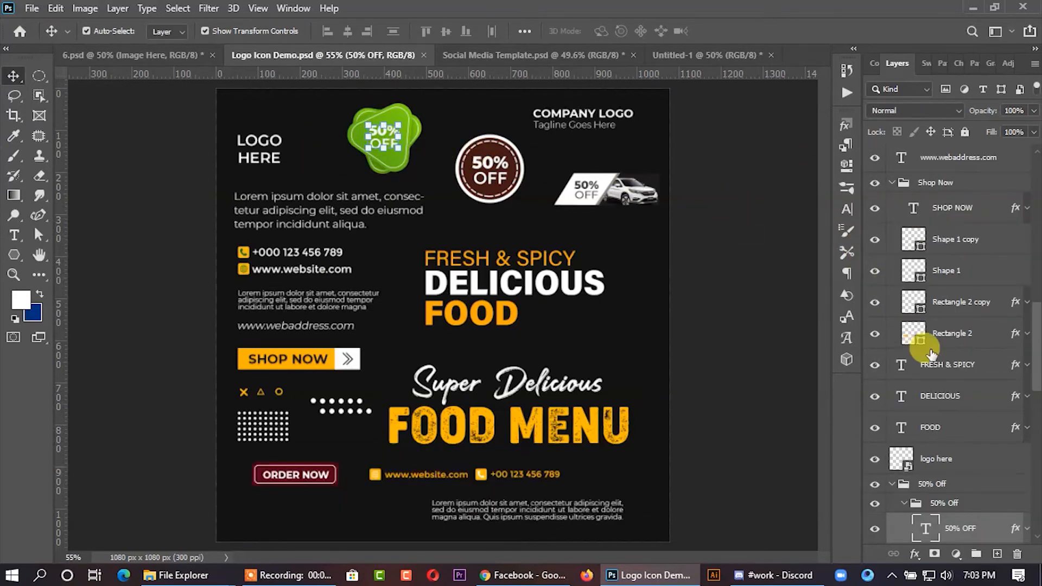
left_click(947, 485)
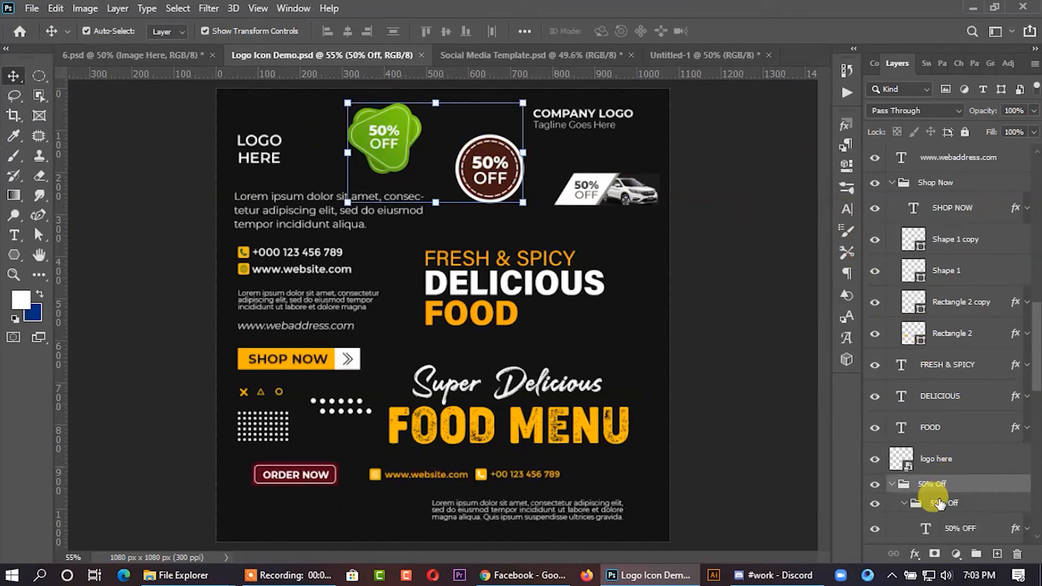
left_click(939, 504)
scroll(934, 497, "down", 4)
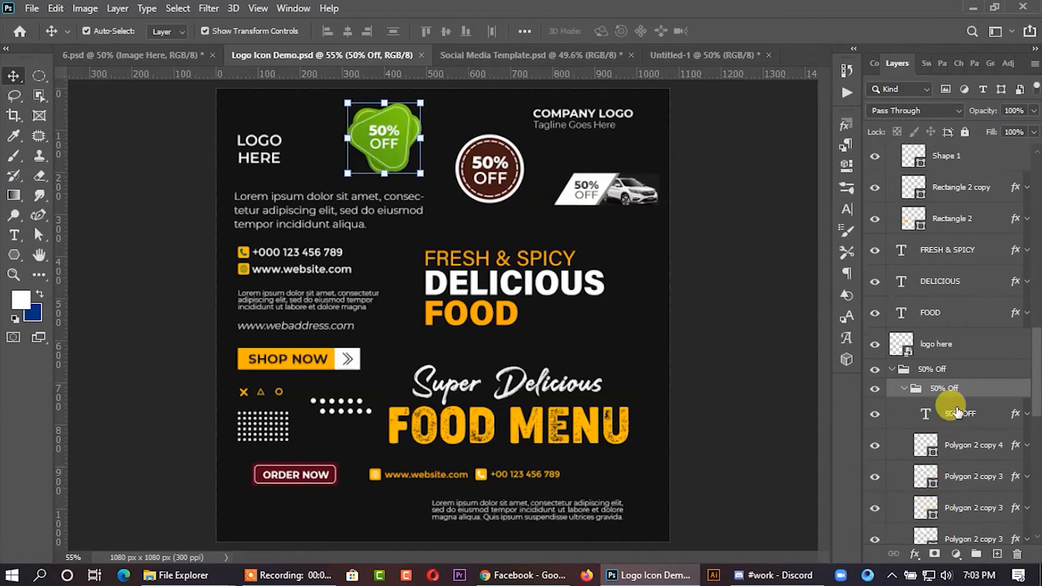
scroll(958, 435, "down", 3)
left_click(962, 465, "shift")
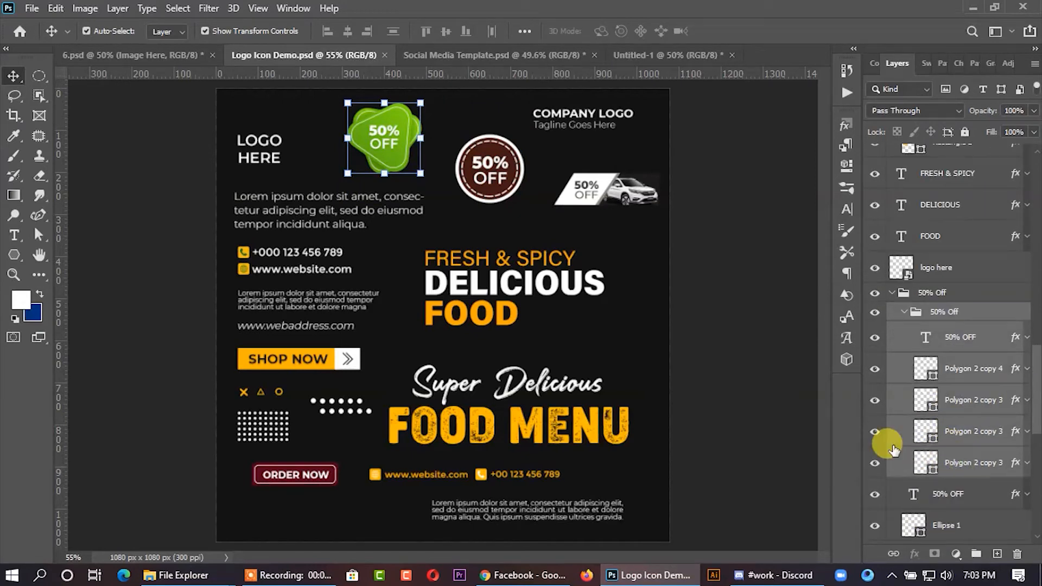
left_click_drag(393, 114, 524, 188)
left_click_drag(561, 228, 559, 233)
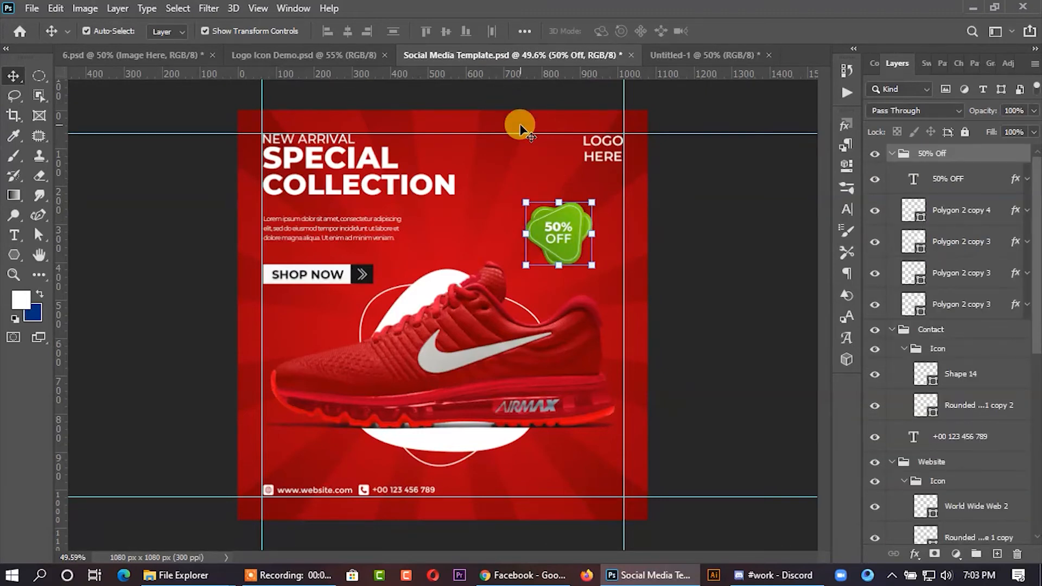
- Nudge the 50% OFF badge slightly to the right
key("Right")
key("Right")
key("Right")
key("Right")
key("Right")
key("Right")
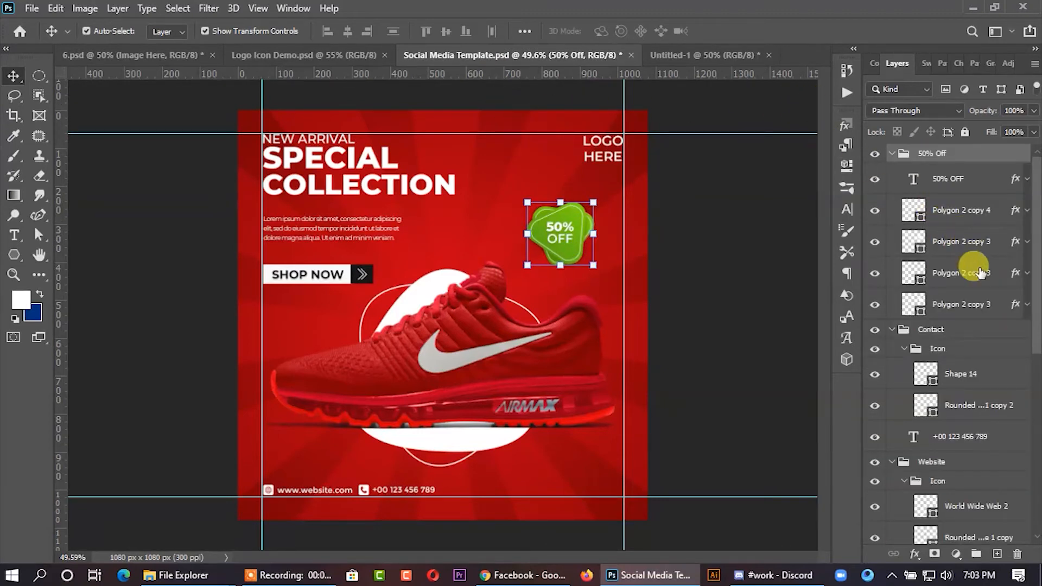
- Change the Gradient Overlay of the badge's front polygon, directly beneath the Polygon 2 copy 4 outline, to the last red preset
left_click(957, 223)
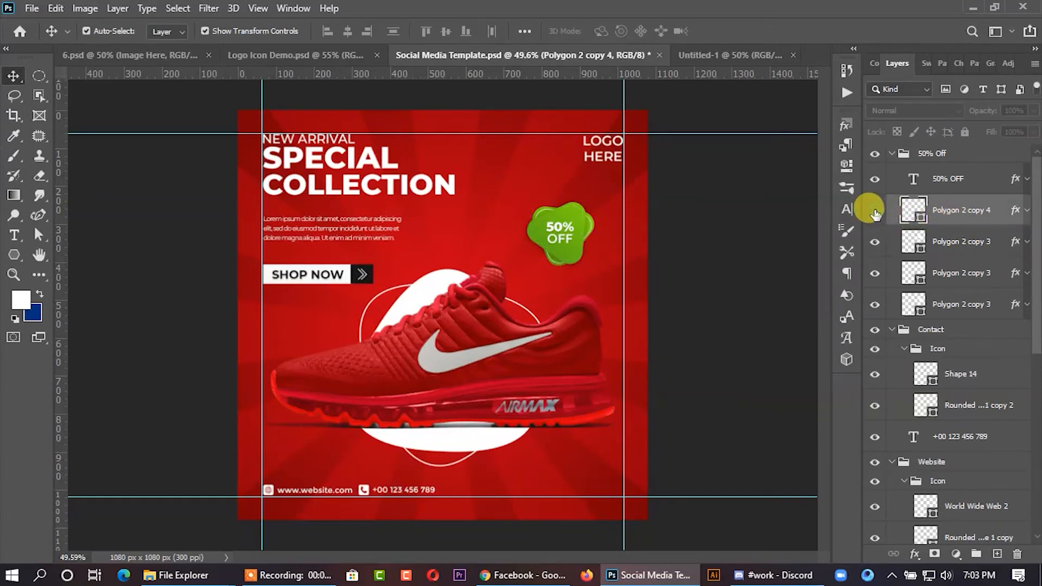
left_click(953, 245)
right_click(957, 249)
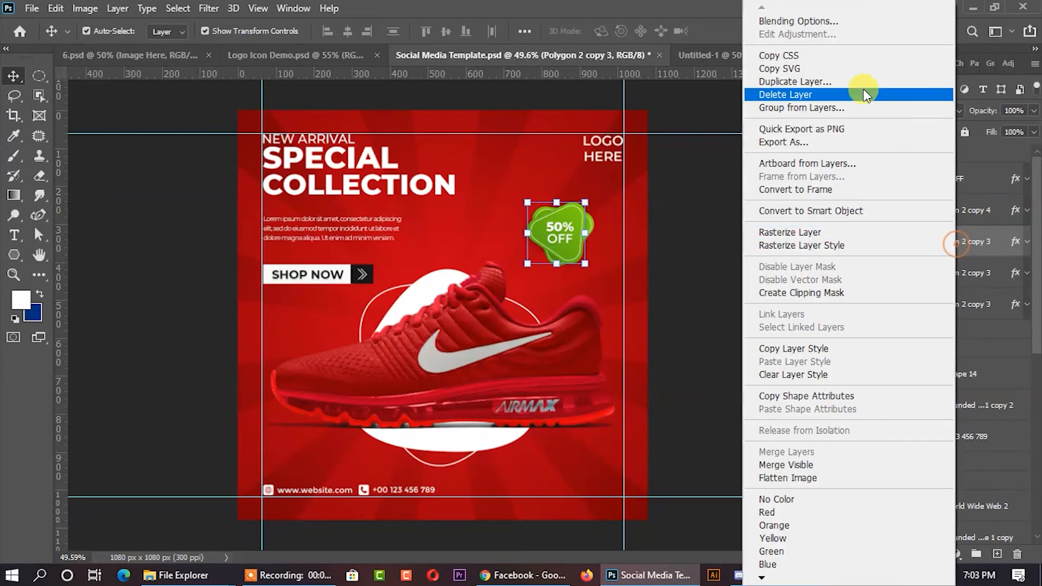
left_click(821, 21)
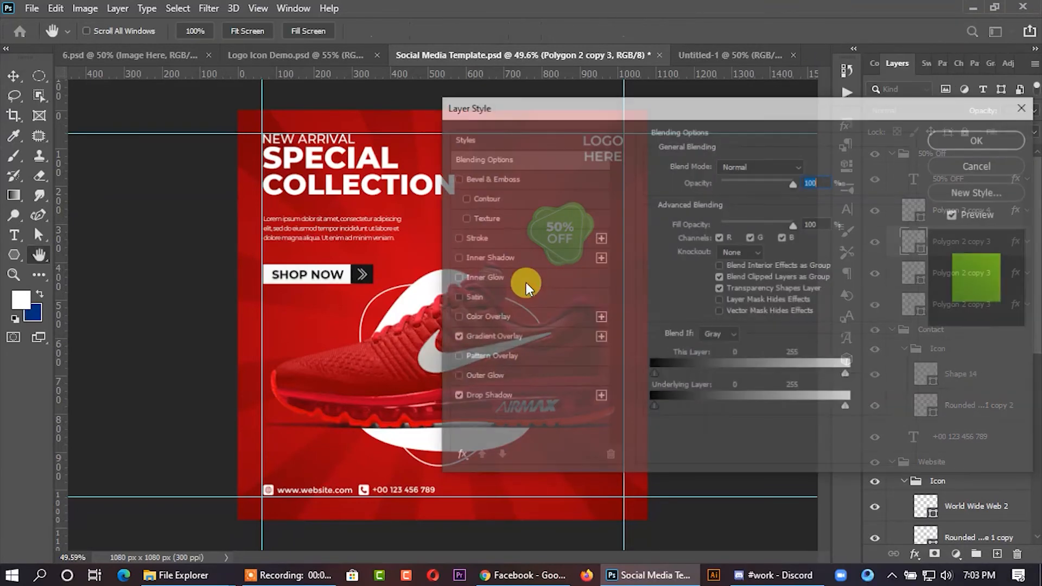
left_click(468, 340)
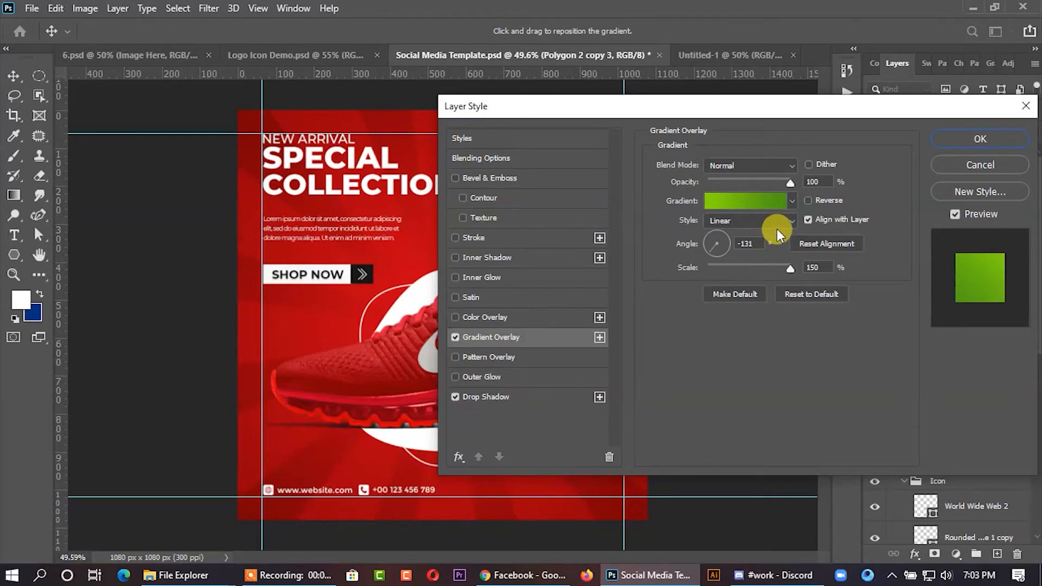
left_click(757, 202)
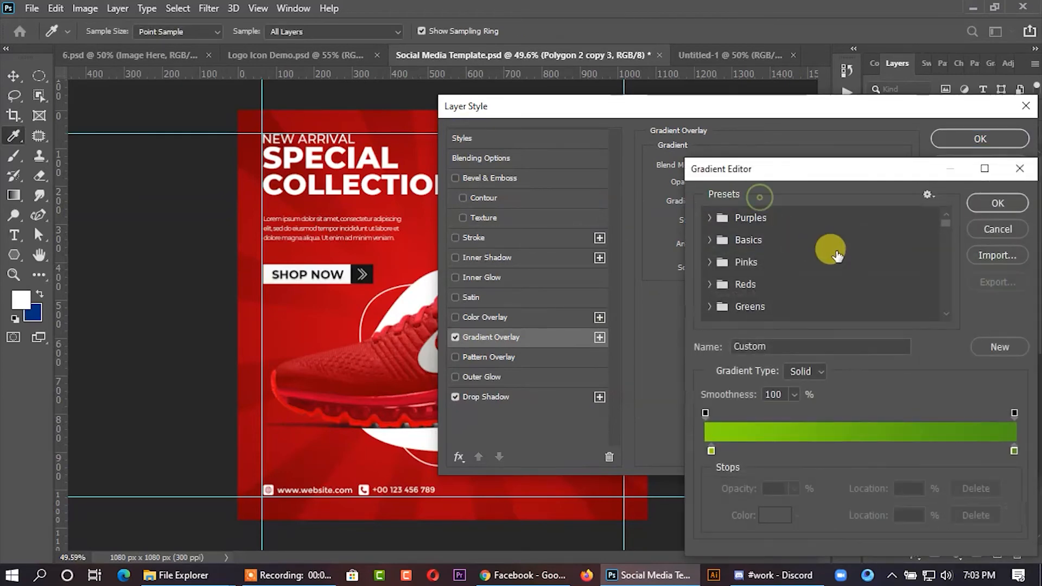
left_click_drag(946, 220, 932, 305)
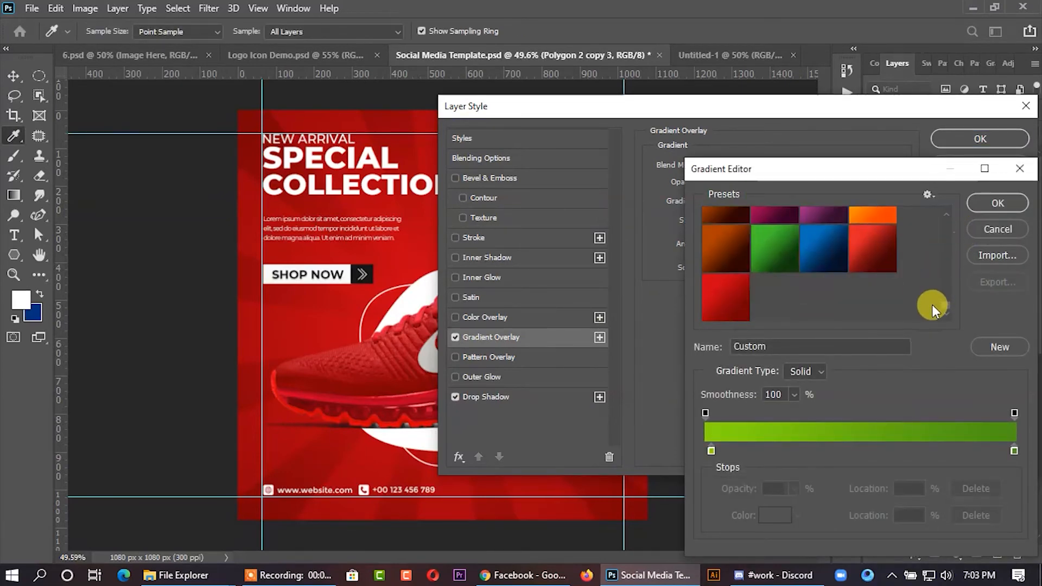
left_click(727, 302)
left_click(991, 203)
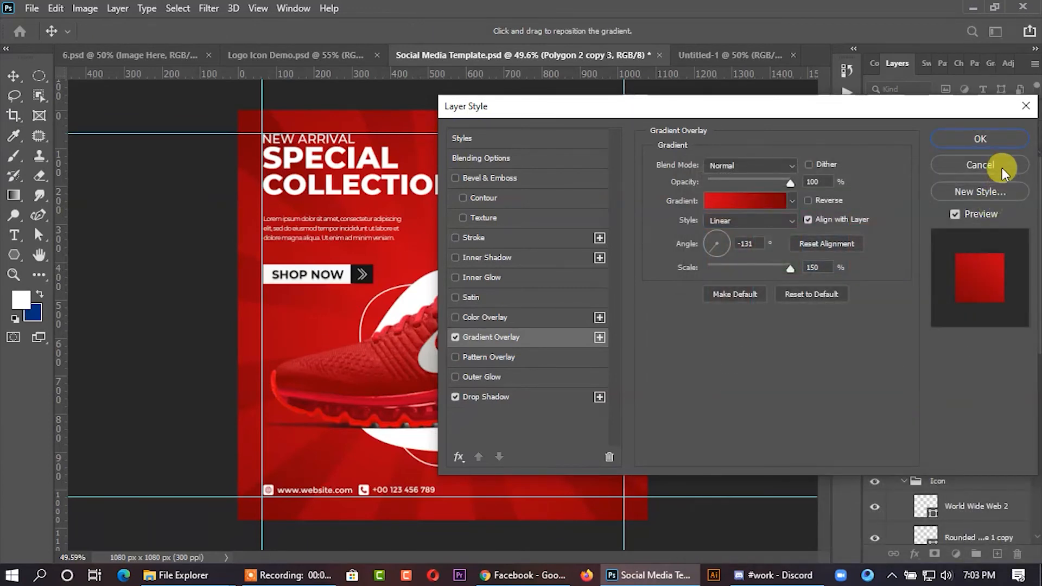
left_click(996, 139)
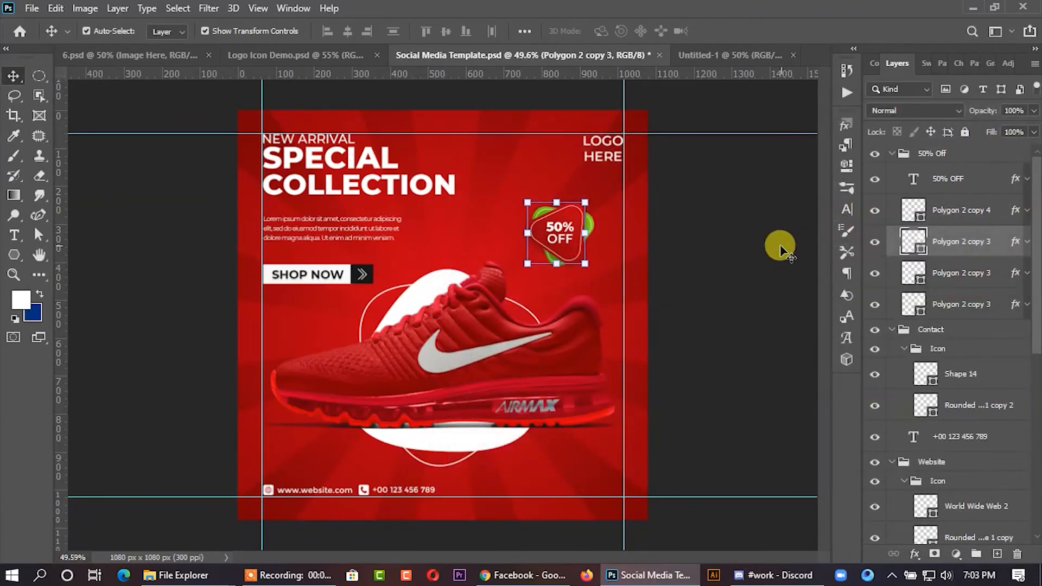
- Change the Gradient Overlay of the badge's lowest Polygon 2 copy 3 layer to the same red preset
right_click(939, 301)
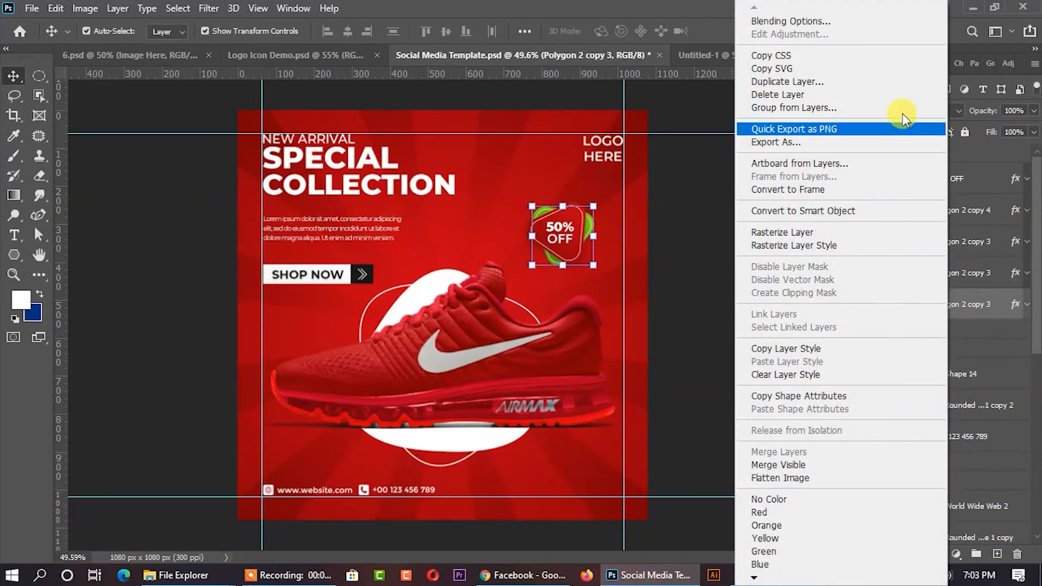
left_click(825, 21)
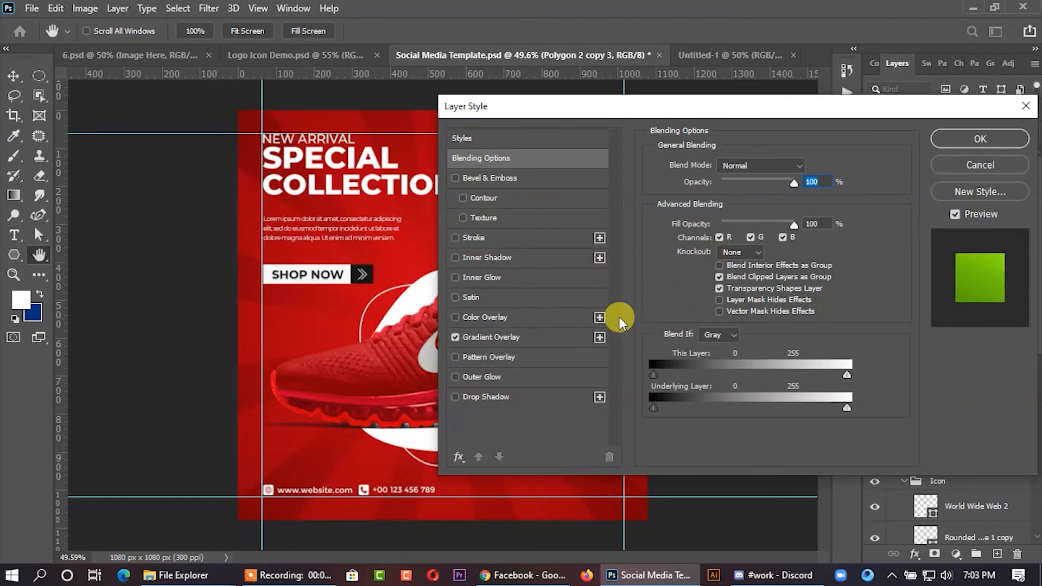
left_click(504, 337)
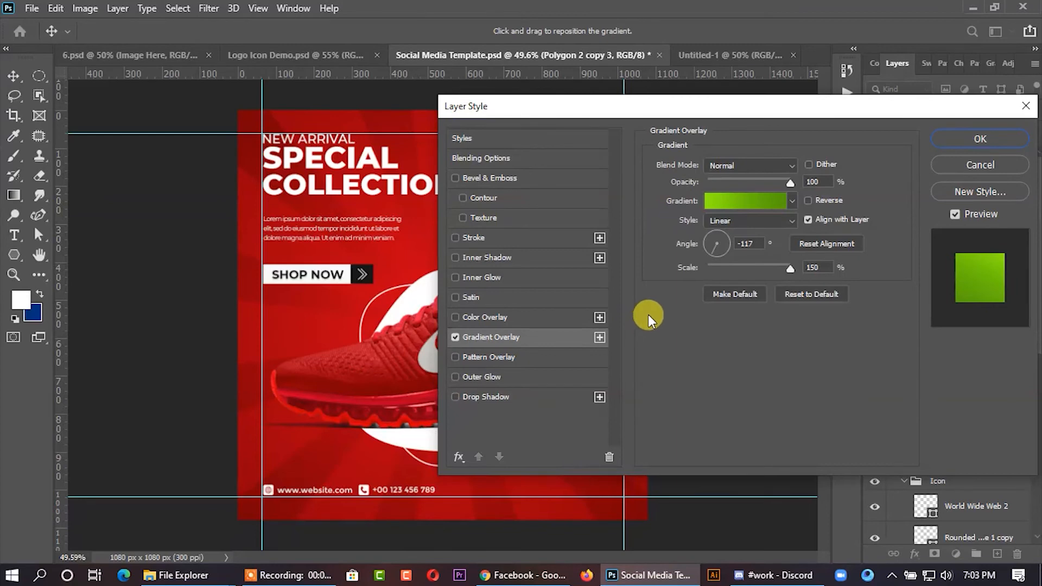
left_click(758, 204)
left_click_drag(945, 226, 923, 312)
left_click(734, 298)
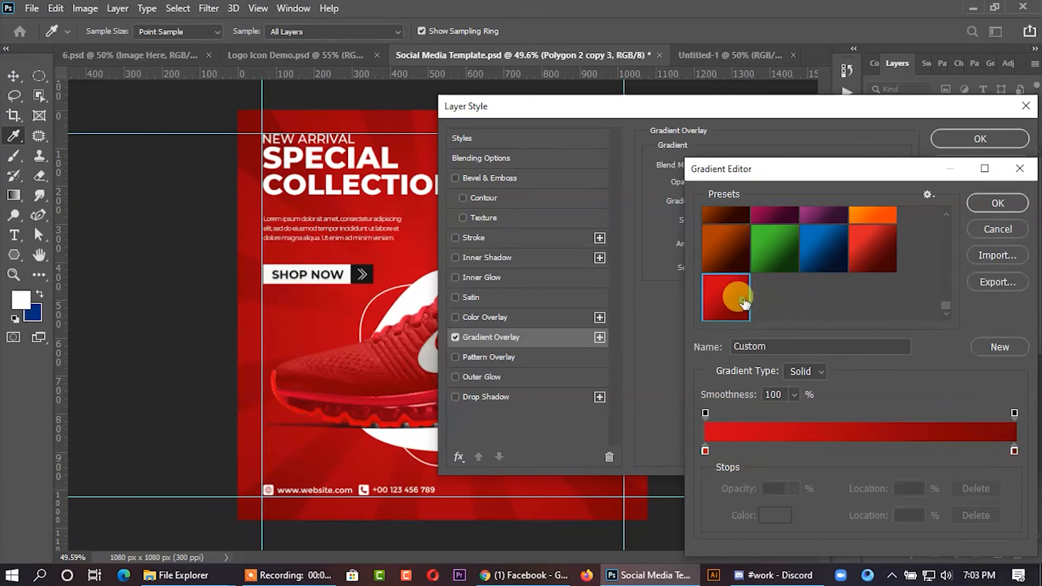
left_click(997, 202)
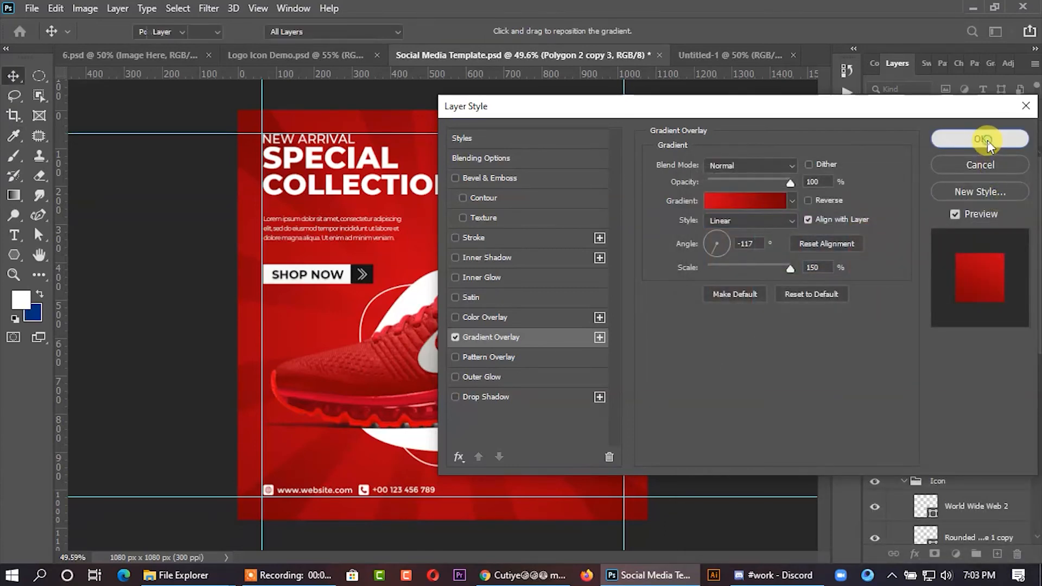
left_click(988, 140)
left_click(771, 301)
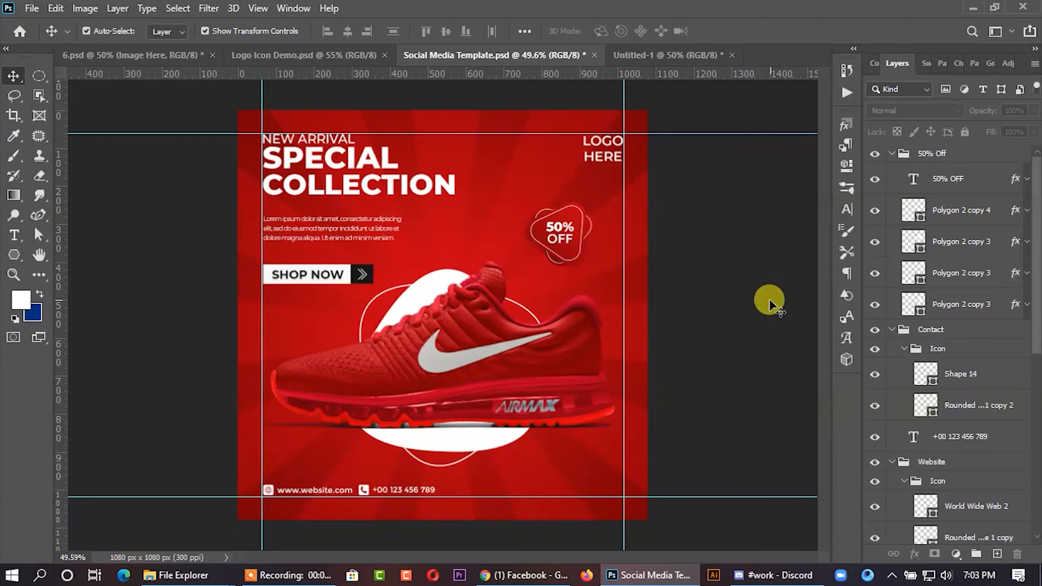
key("ctrl+minus")
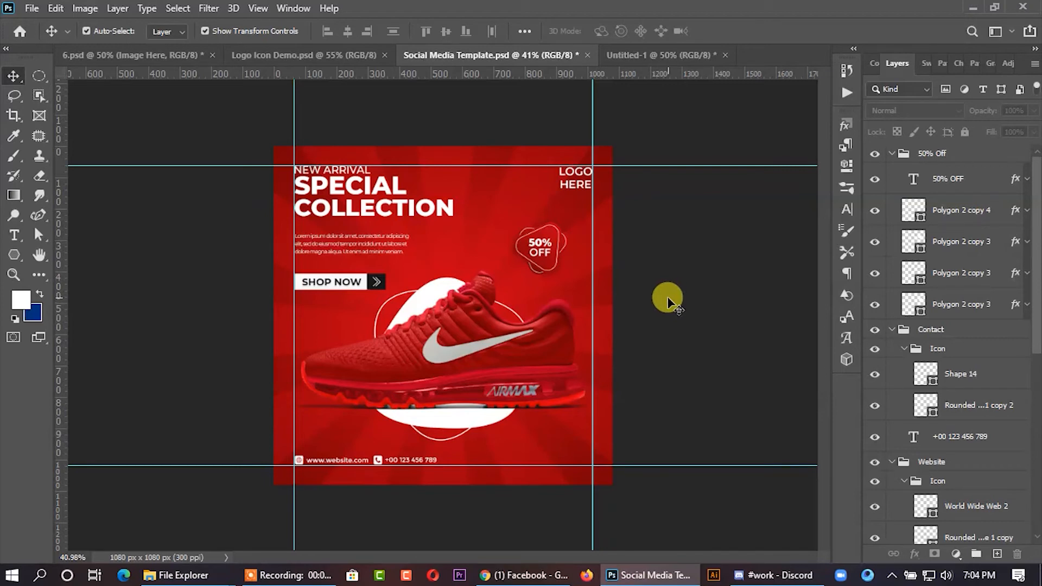
- Collapse the 50% Off group in the layer stack and select the whole badge
left_click(892, 154)
left_click(934, 157)
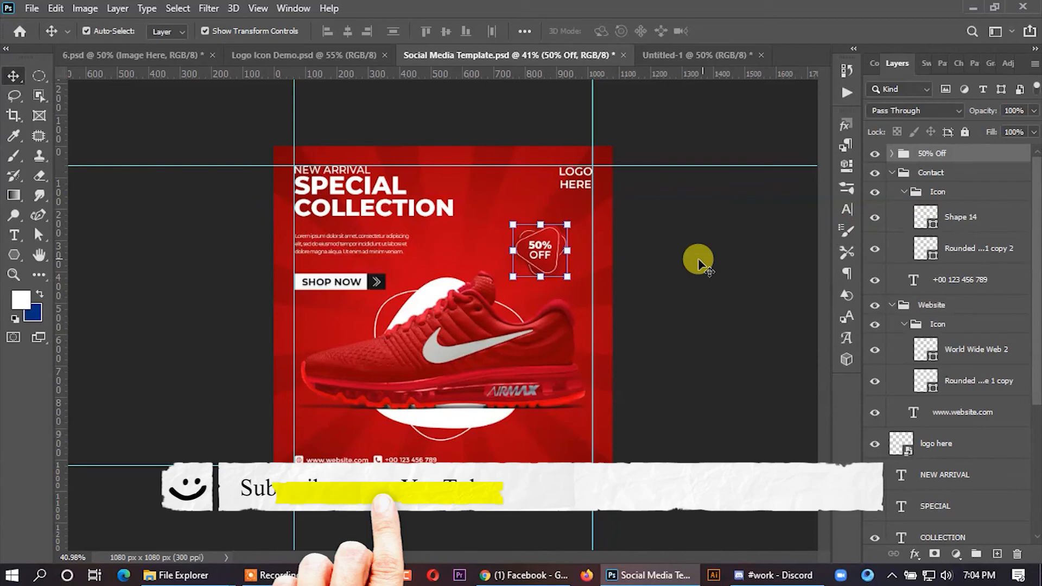
left_click(685, 269)
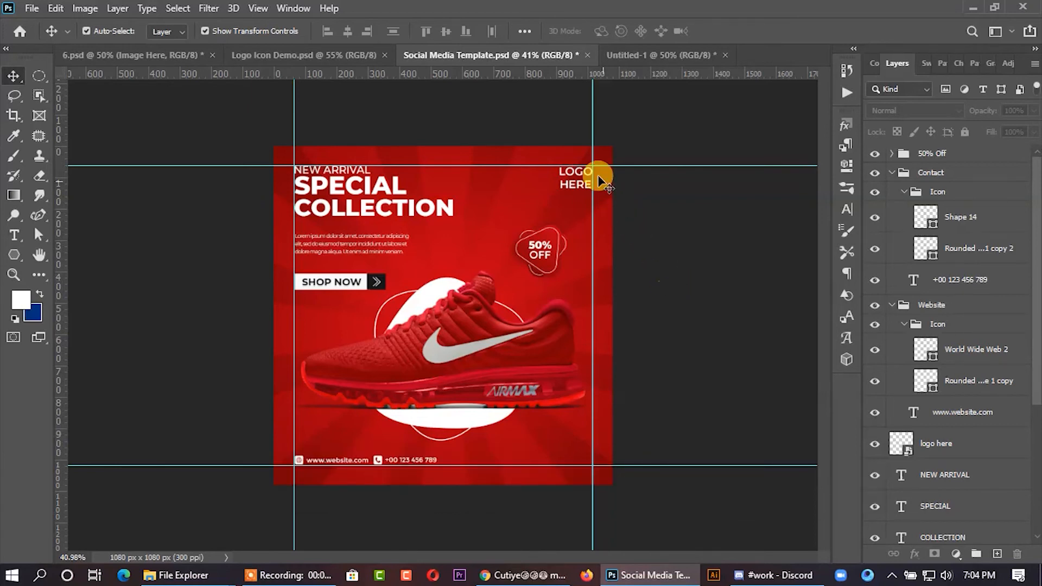
- Copy the white dot grid from Logo Icon Demo.psd onto the template's right edge, just above the lower guide, and nudge it left
left_click(318, 64)
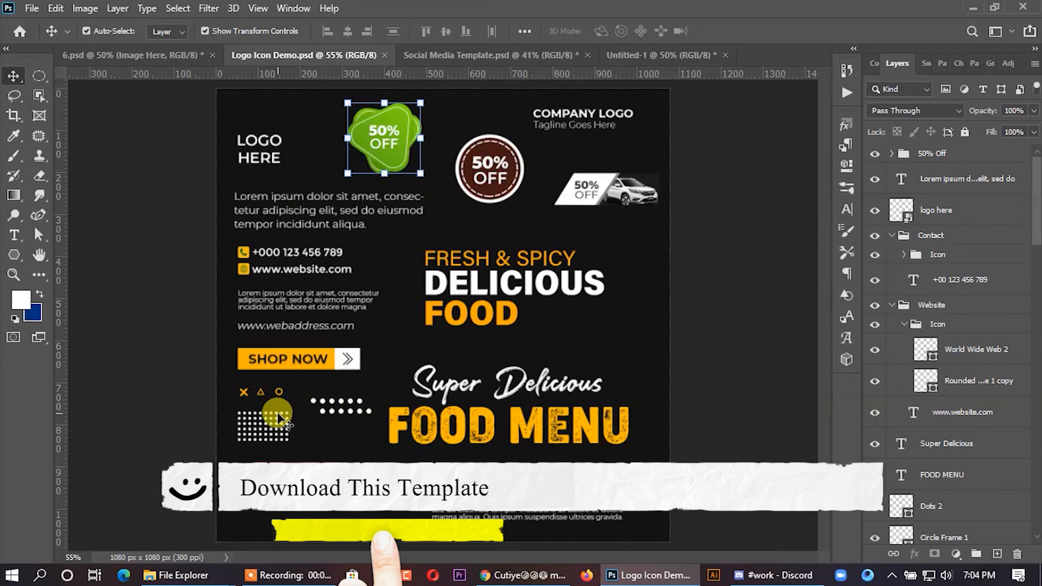
left_click_drag(288, 417, 545, 392)
left_click_drag(597, 438, 599, 443)
key("Left")
key("Left")
key("Left")
key("Left")
key("Left")
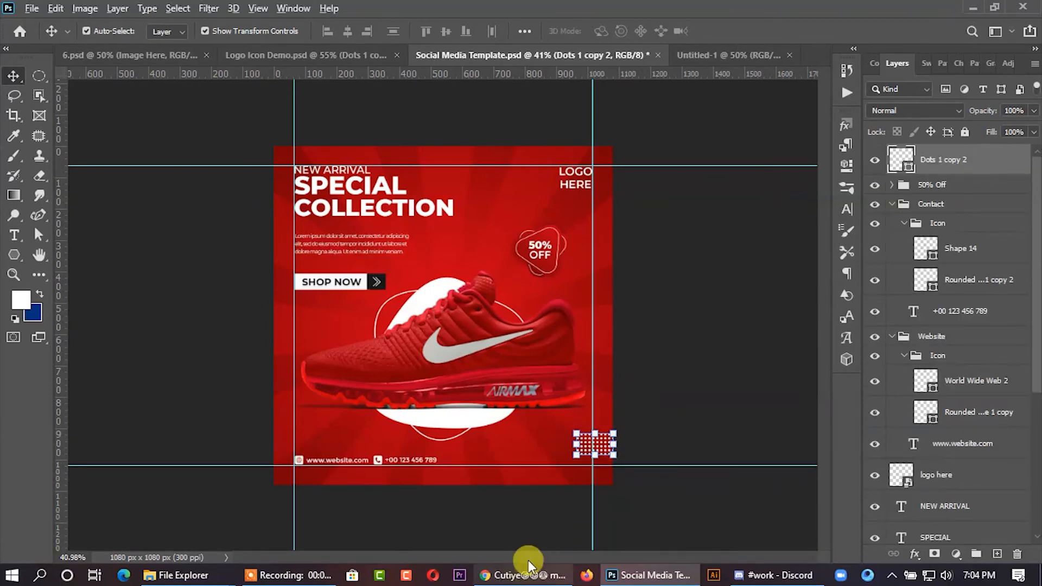
- Check the white dot grid's placement against the template's right edge and deselect it
scroll(628, 481, "up", 3)
scroll(666, 486, "up", 1)
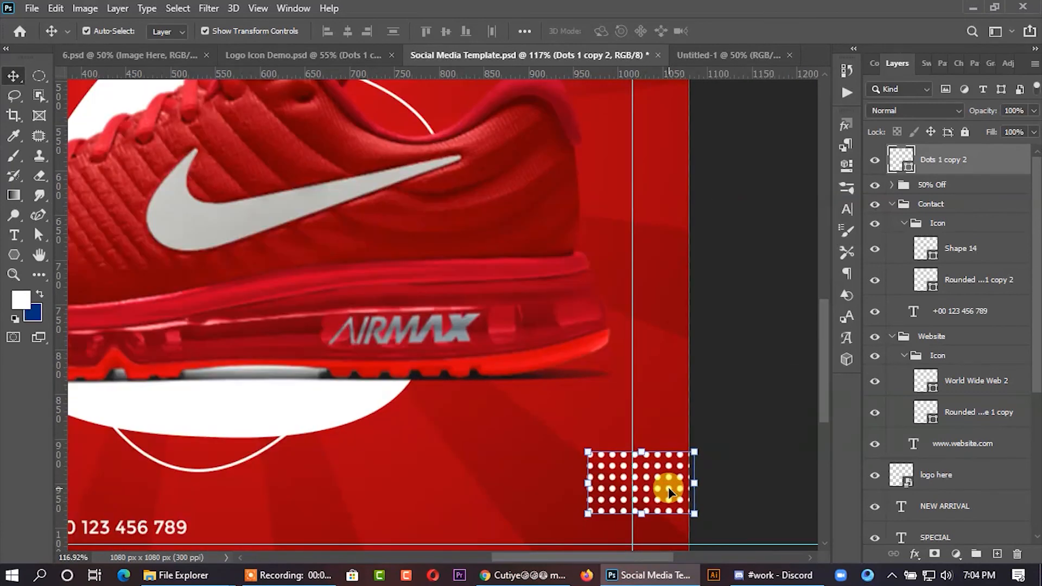
scroll(624, 442, "down", 1)
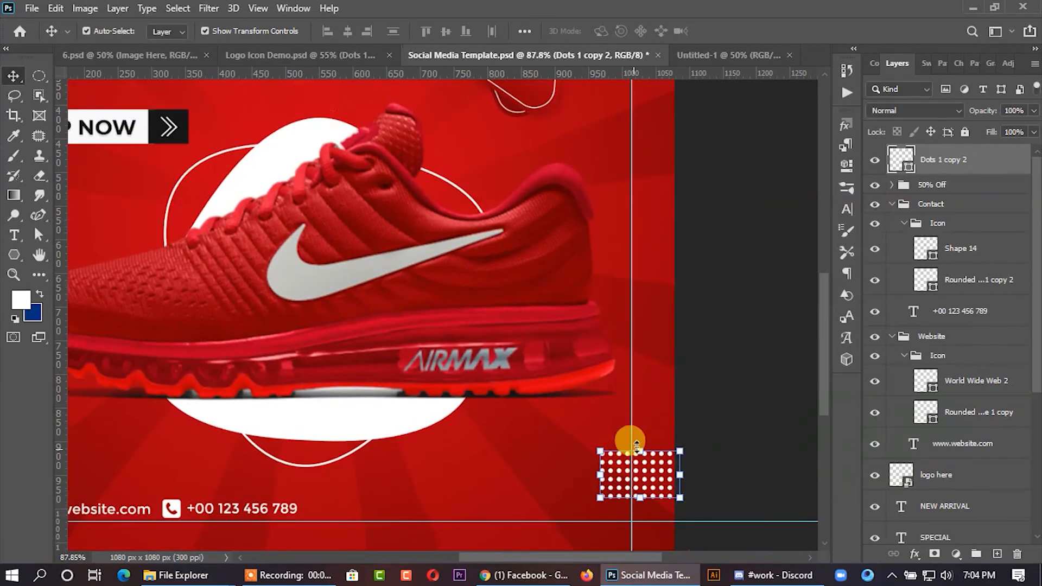
left_click(789, 382)
scroll(607, 356, "down", 3)
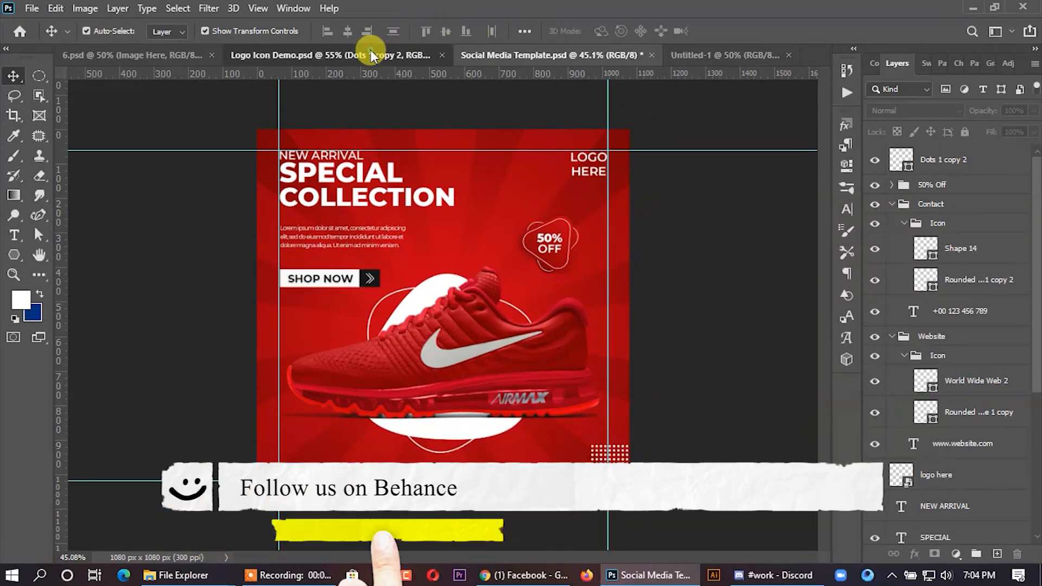
- Copy the white two-row dot strip from Logo Icon Demo.psd onto the template, below the LOGO HERE placeholder near the right edge
left_click(331, 55)
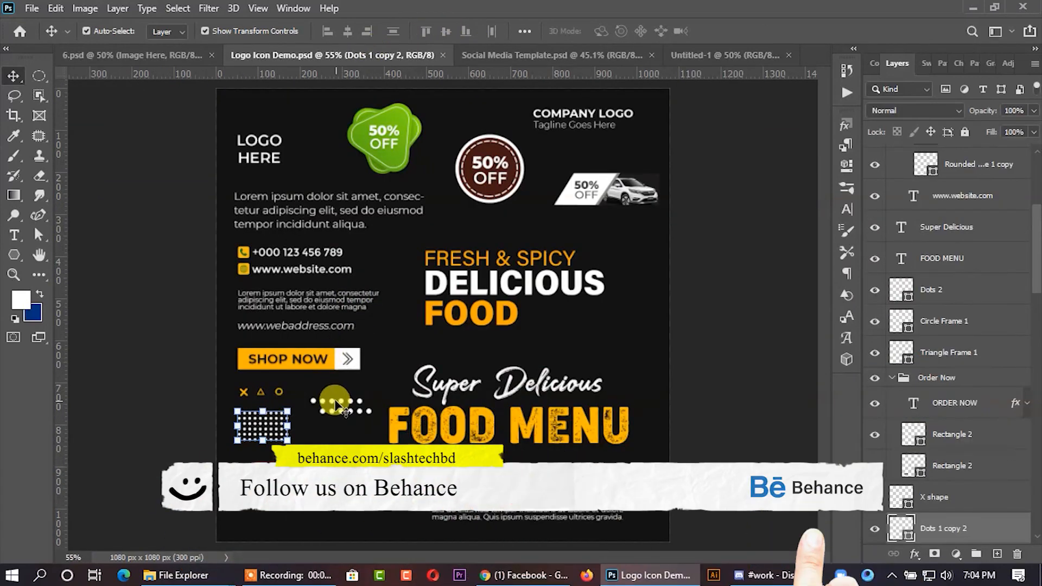
left_click_drag(339, 404, 515, 81)
left_click_drag(581, 193, 611, 198)
- Nudge the two-row dot strip slightly right so it runs just past the template's right edge, and deselect it
scroll(612, 198, "up", 3)
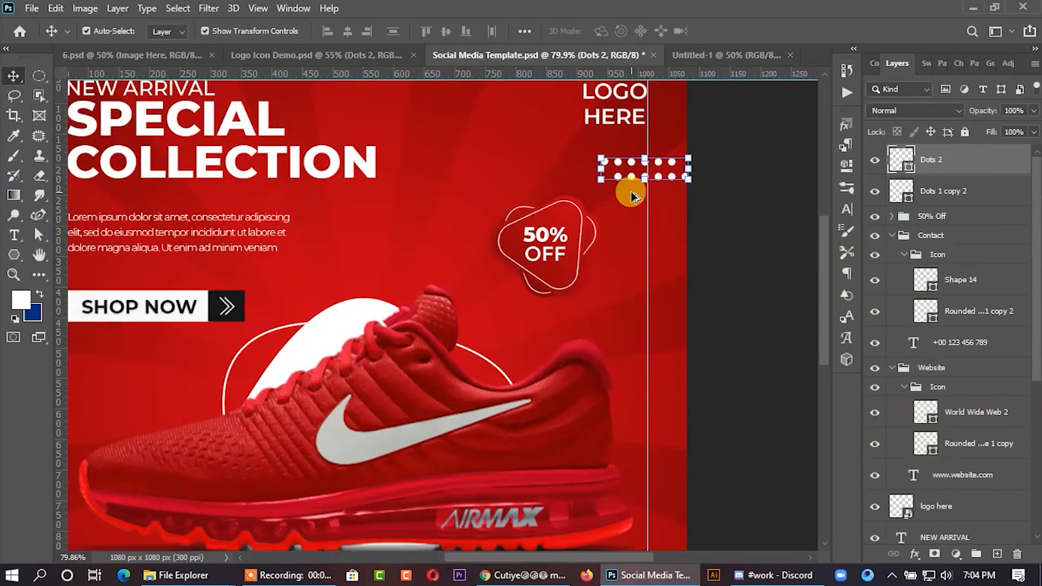
key("Right")
key("Right")
key("Right")
key("Right")
key("Right")
key("Right")
key("Right")
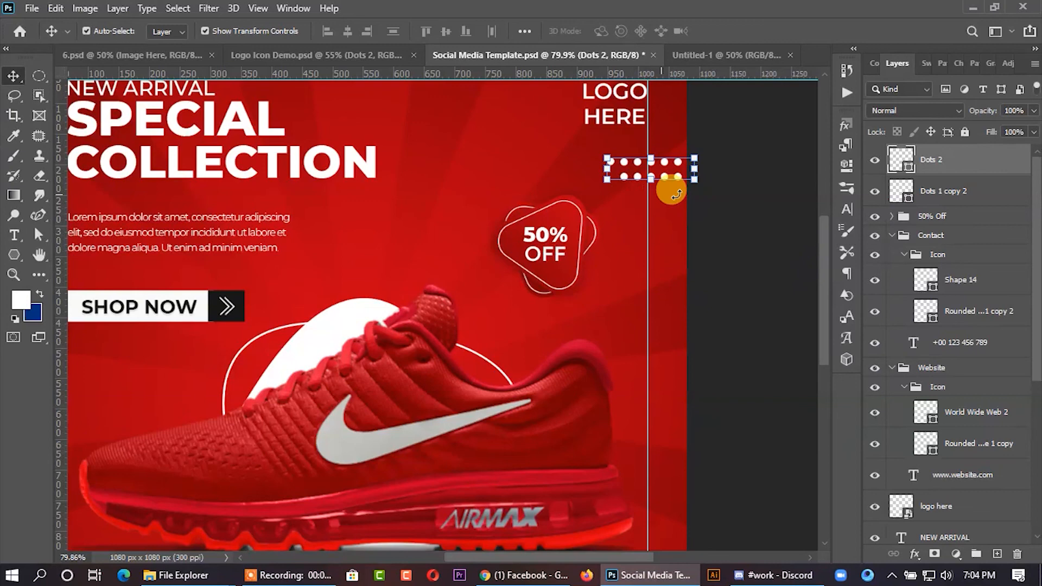
left_click(736, 209)
scroll(472, 185, "down", 3)
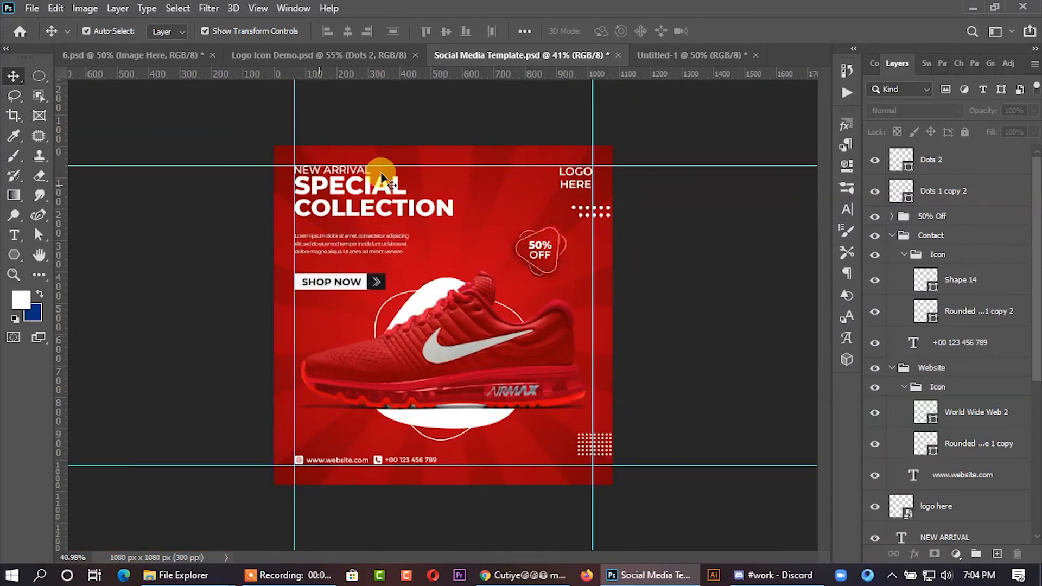
scroll(512, 300, "up", 2)
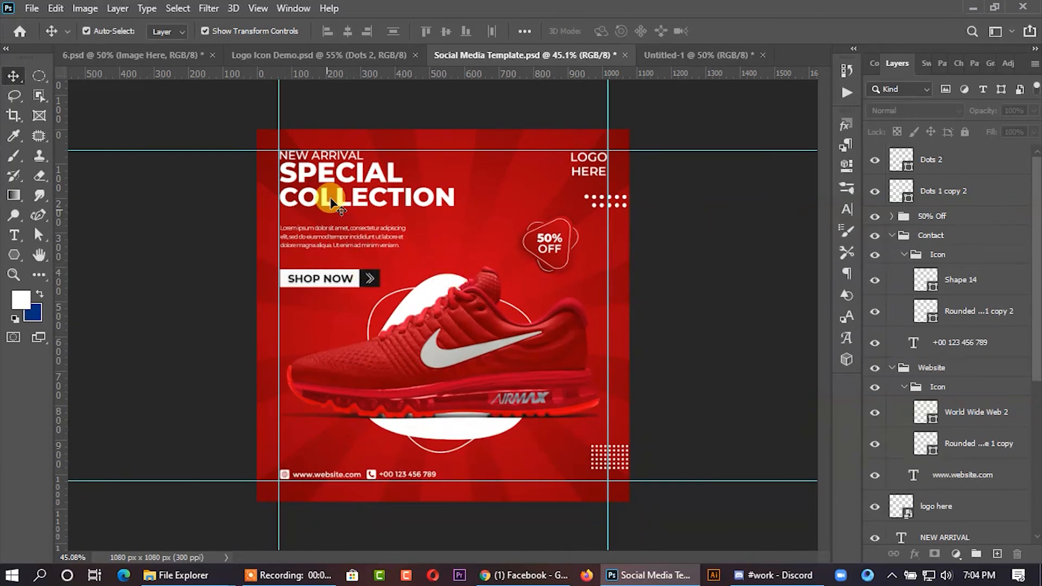